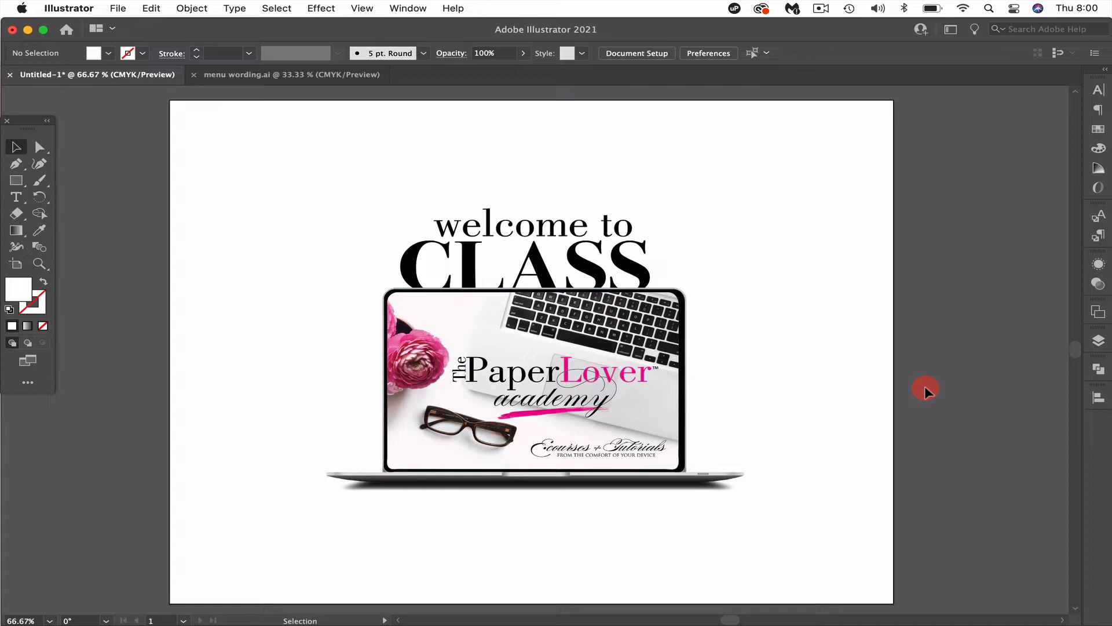
Delete the "welcome to CLASS" image from the artboard.
{"action": "left_click", "coordinate": [811, 301]}
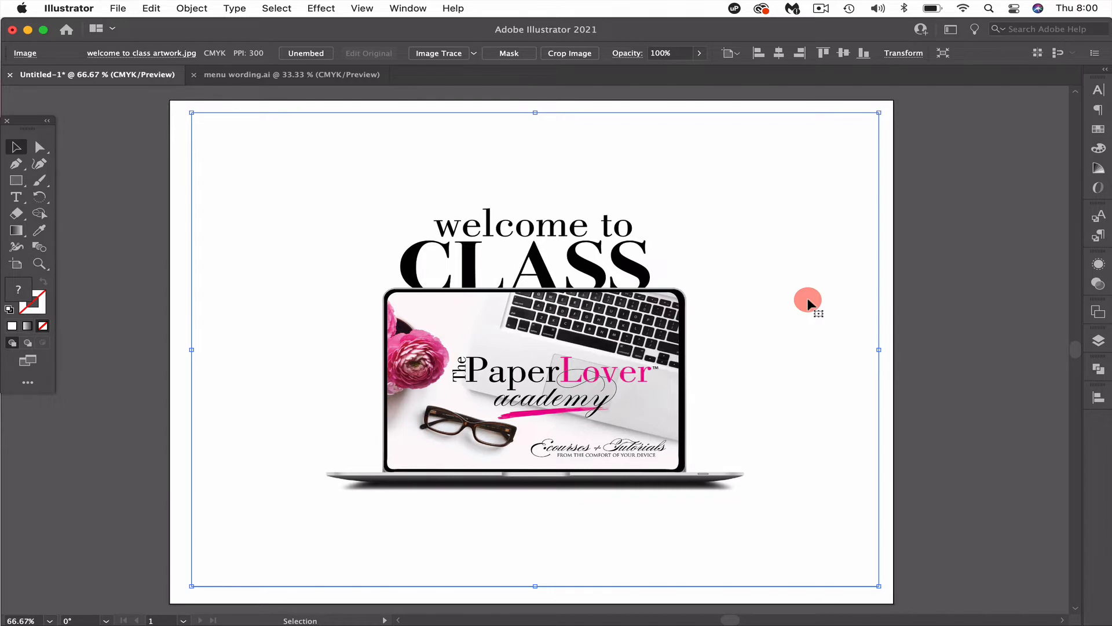
{"action": "key", "text": "Delete"}
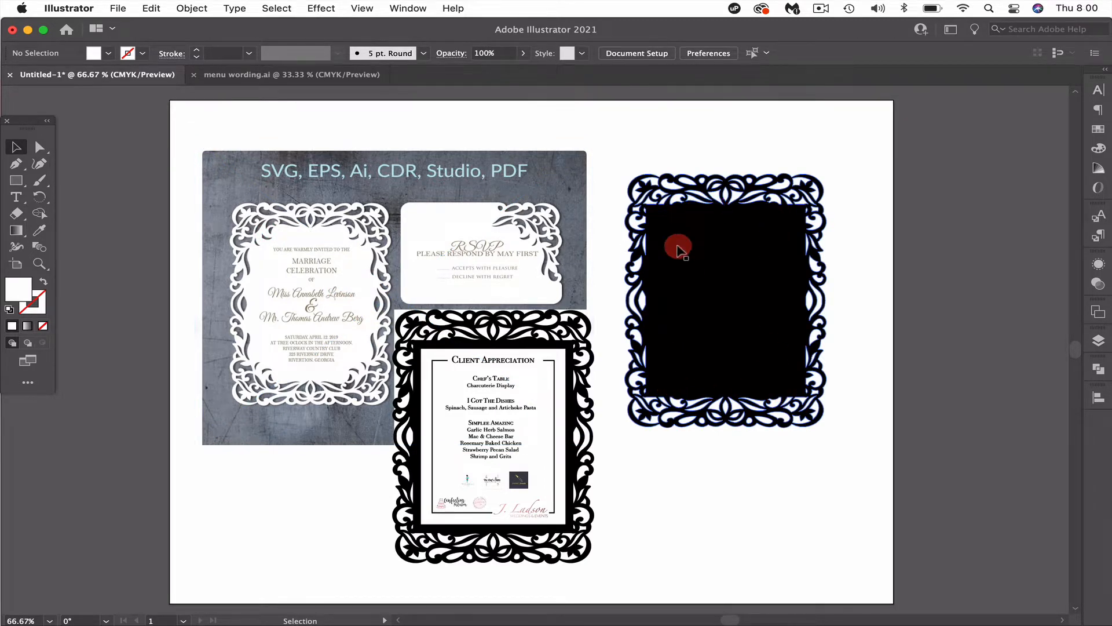
{"action": "left_click_drag", "start_coordinate": [465, 382], "coordinate": [474, 404]}
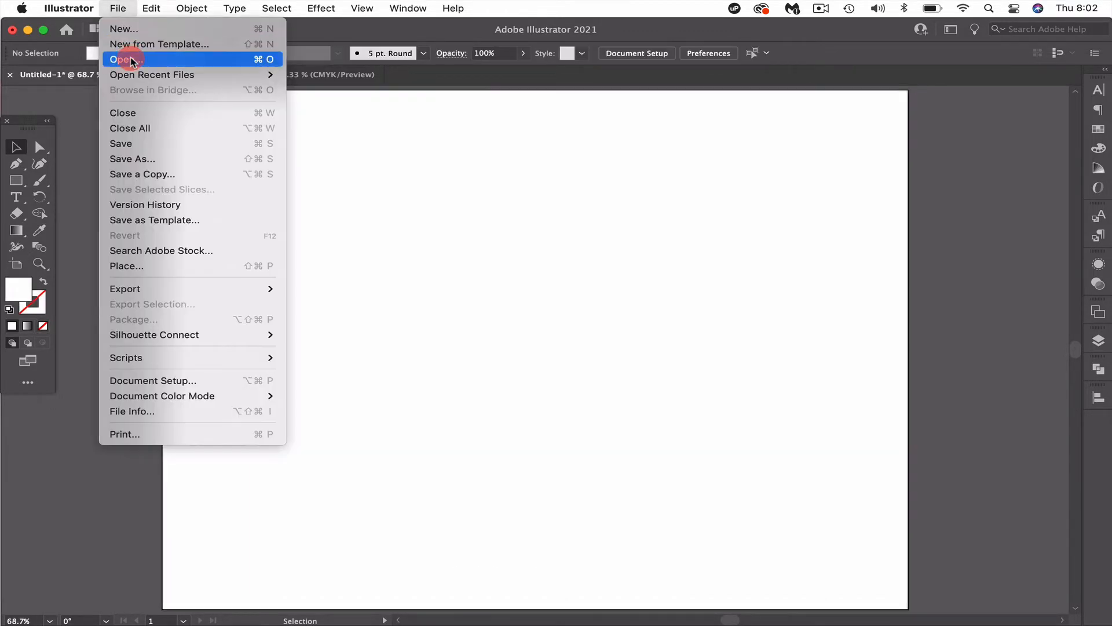
Open the file 251ai.ai from the 251_TanyaStudioShop folder.
{"action": "left_click", "coordinate": [137, 61]}
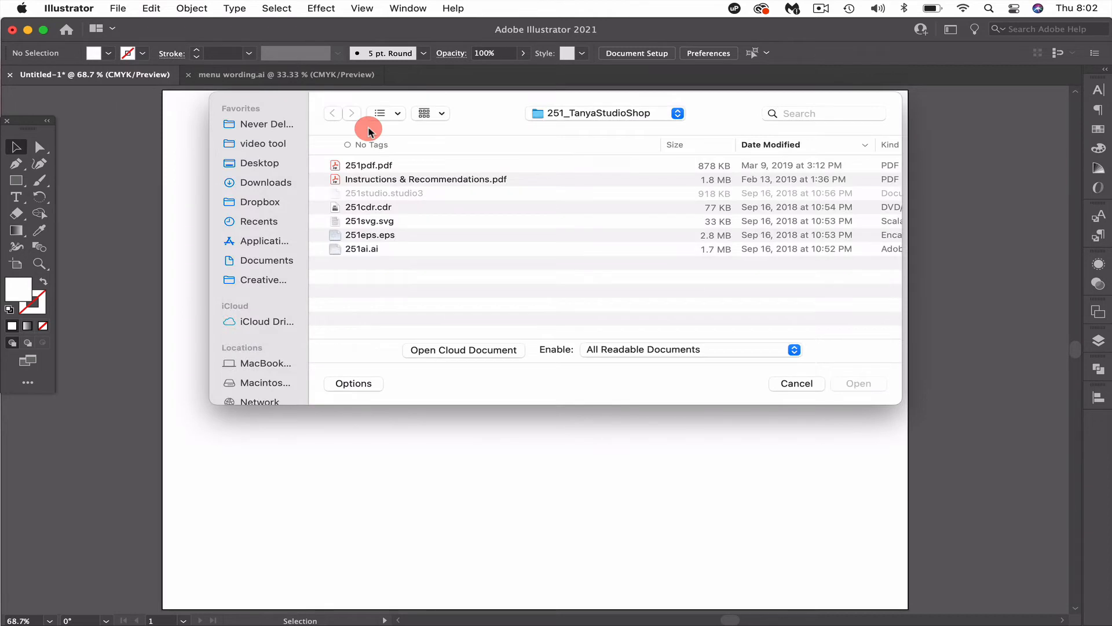
{"action": "left_click", "coordinate": [367, 249]}
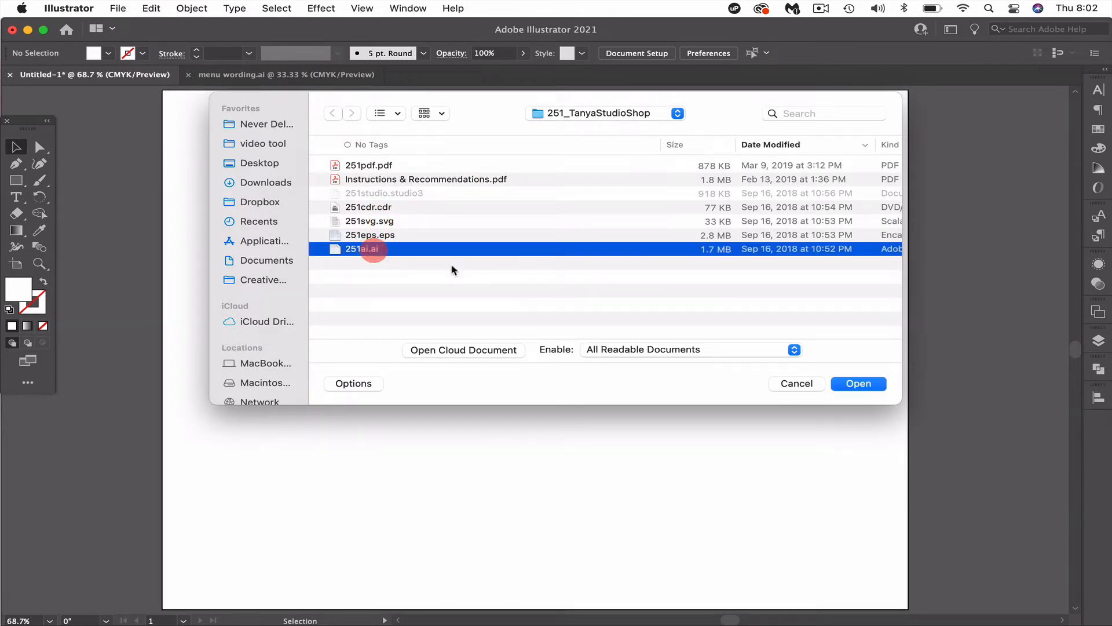
{"action": "left_click", "coordinate": [852, 396]}
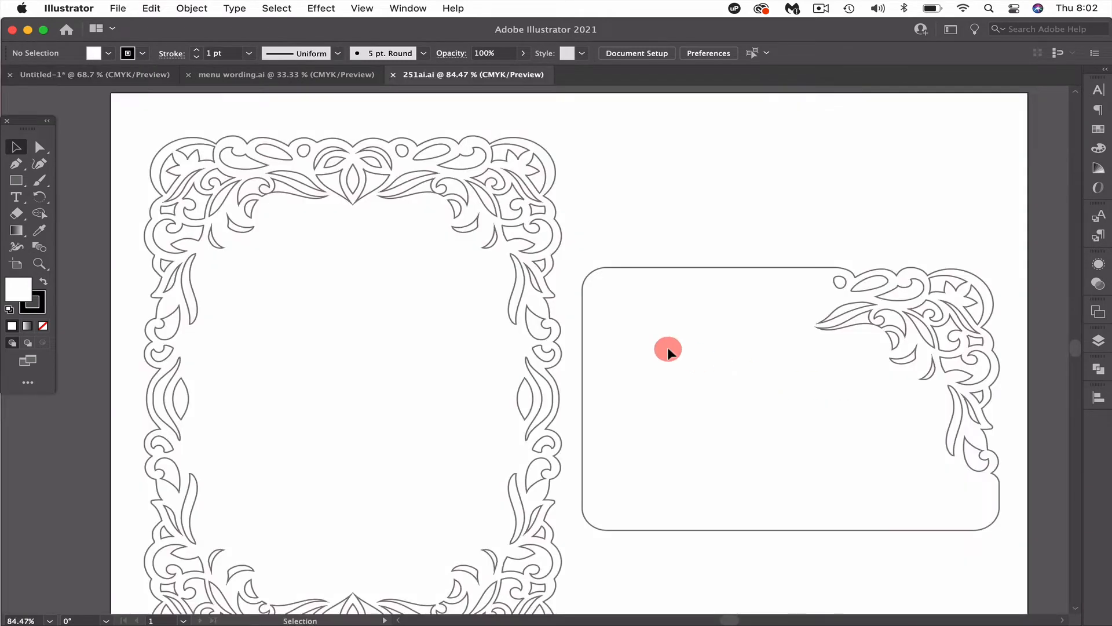
Move the large ornamental rectangular frame off the artboard onto the empty pasteboard to its left.
{"action": "left_click", "coordinate": [546, 305]}
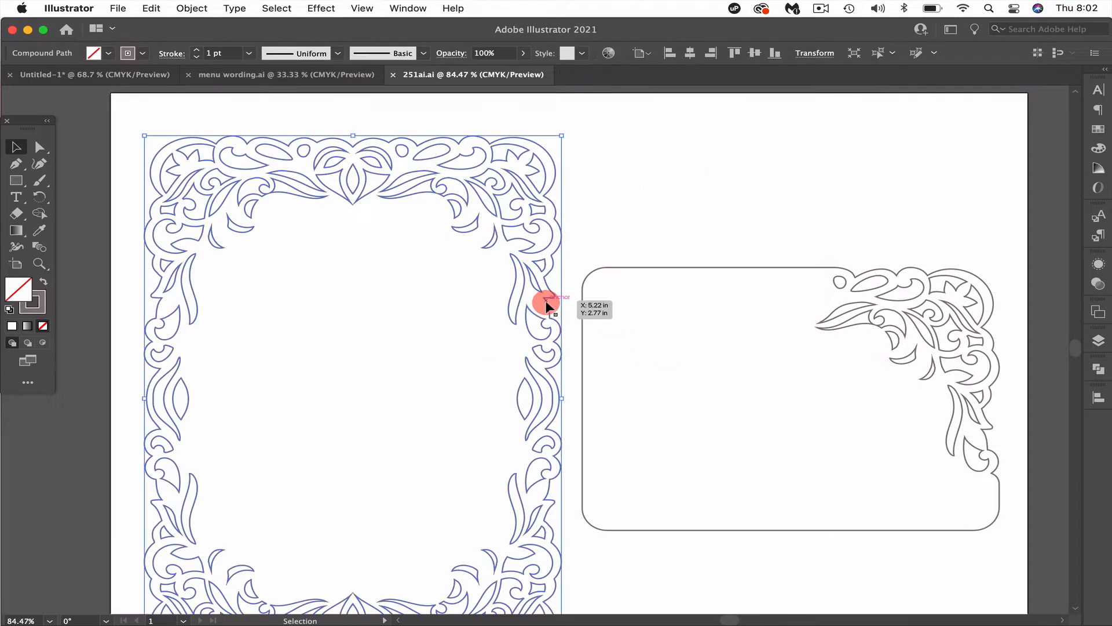
{"action": "left_click", "coordinate": [615, 277]}
{"action": "left_click", "coordinate": [584, 268]}
{"action": "left_click", "coordinate": [547, 269]}
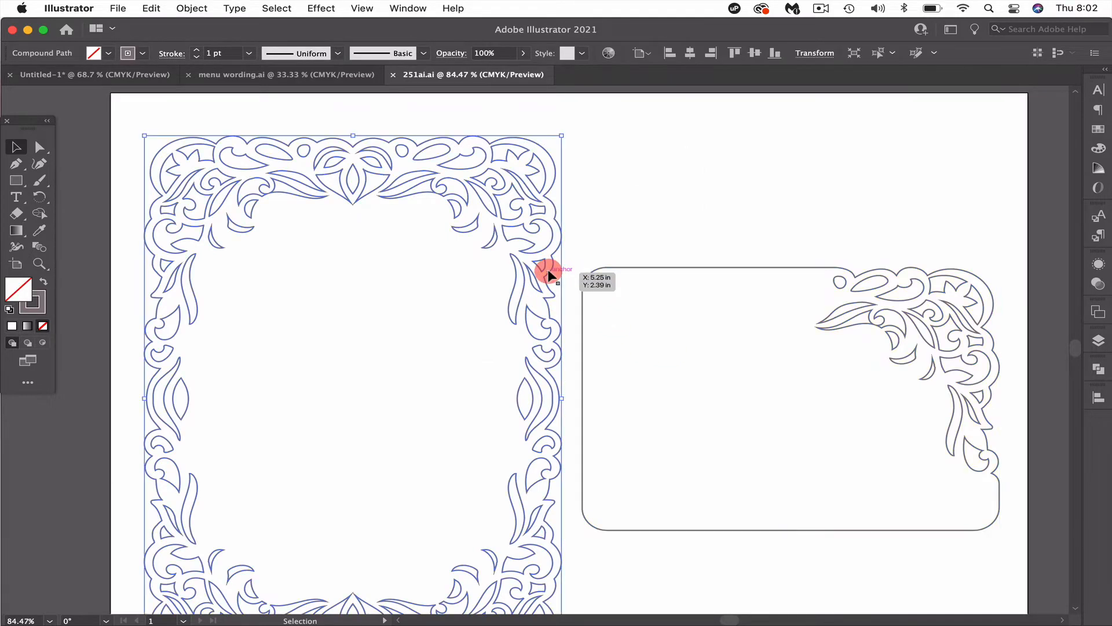
{"action": "key", "text": "super+minus"}
{"action": "left_click", "coordinate": [579, 168]}
{"action": "left_click_drag", "start_coordinate": [579, 172], "coordinate": [99, 215]}
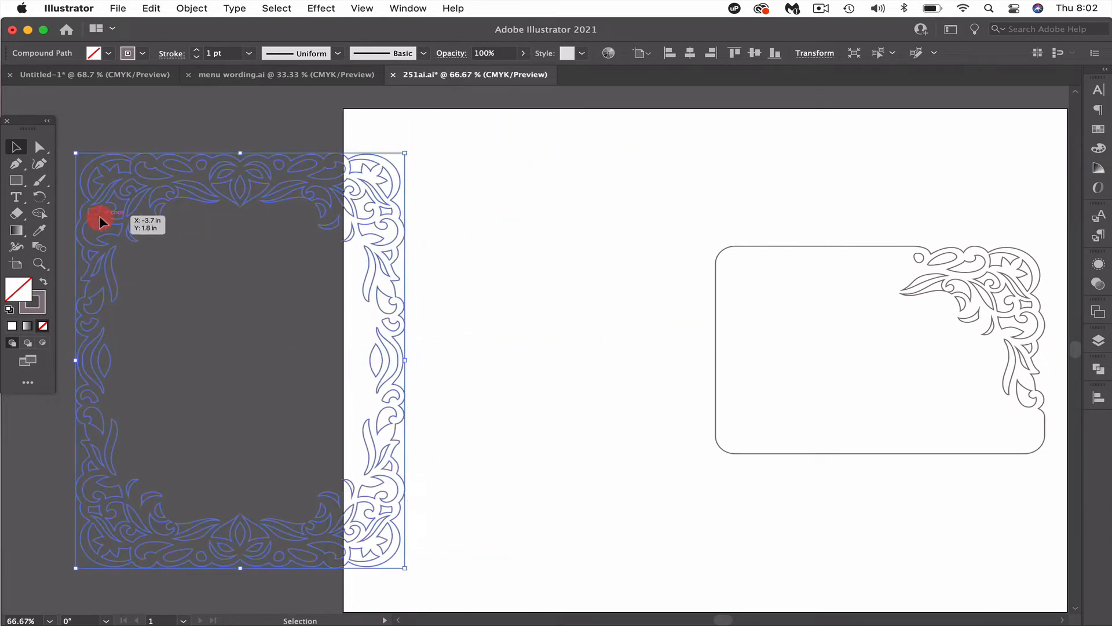
{"action": "scroll", "coordinate": [99, 215], "scroll_direction": "left", "scroll_amount": 5}
{"action": "left_click_drag", "start_coordinate": [269, 200], "coordinate": [161, 195]}
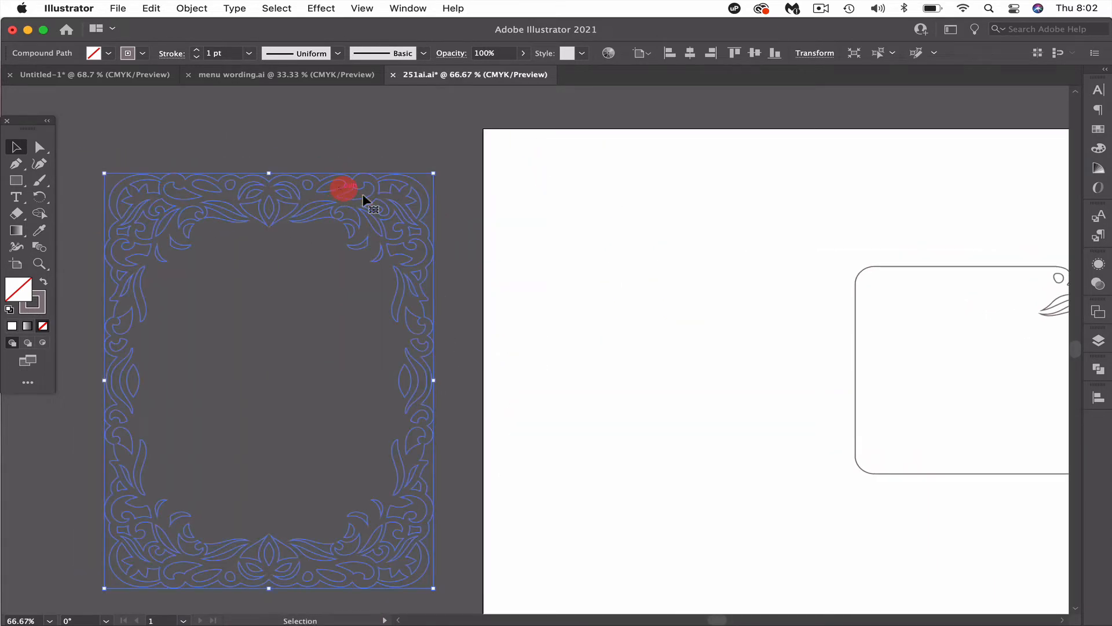
{"action": "scroll", "coordinate": [406, 217], "scroll_direction": "left", "scroll_amount": 5}
{"action": "left_click_drag", "start_coordinate": [394, 204], "coordinate": [352, 201]}
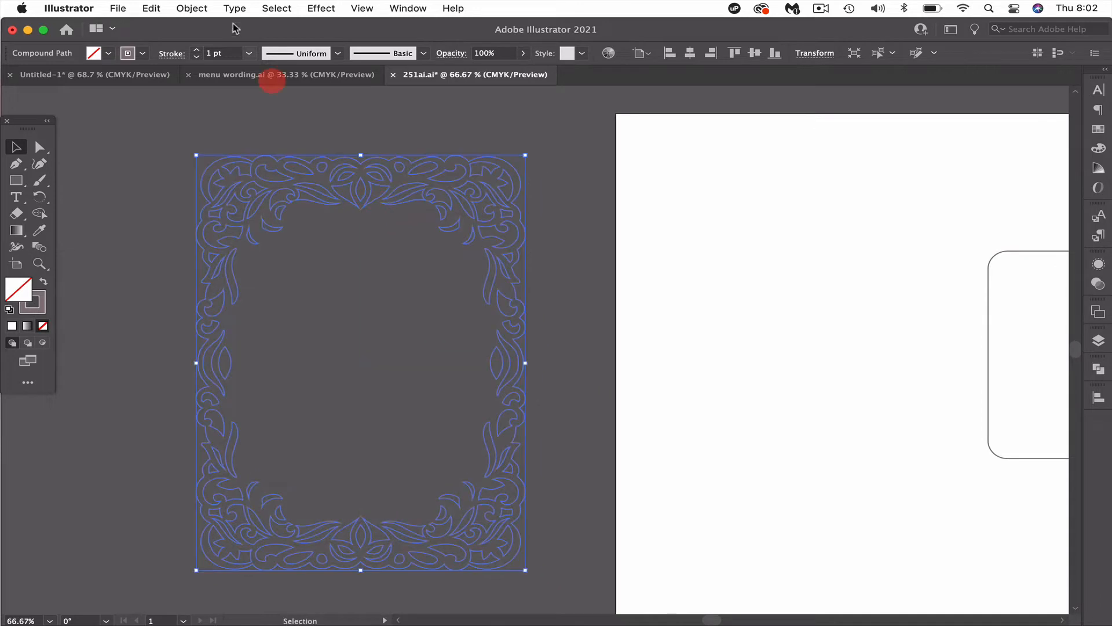
Release the ornamental frame's compound path so that its scroll shapes can be selected separately.
{"action": "left_click", "coordinate": [192, 8]}
{"action": "mouse_move", "coordinate": [211, 537]}
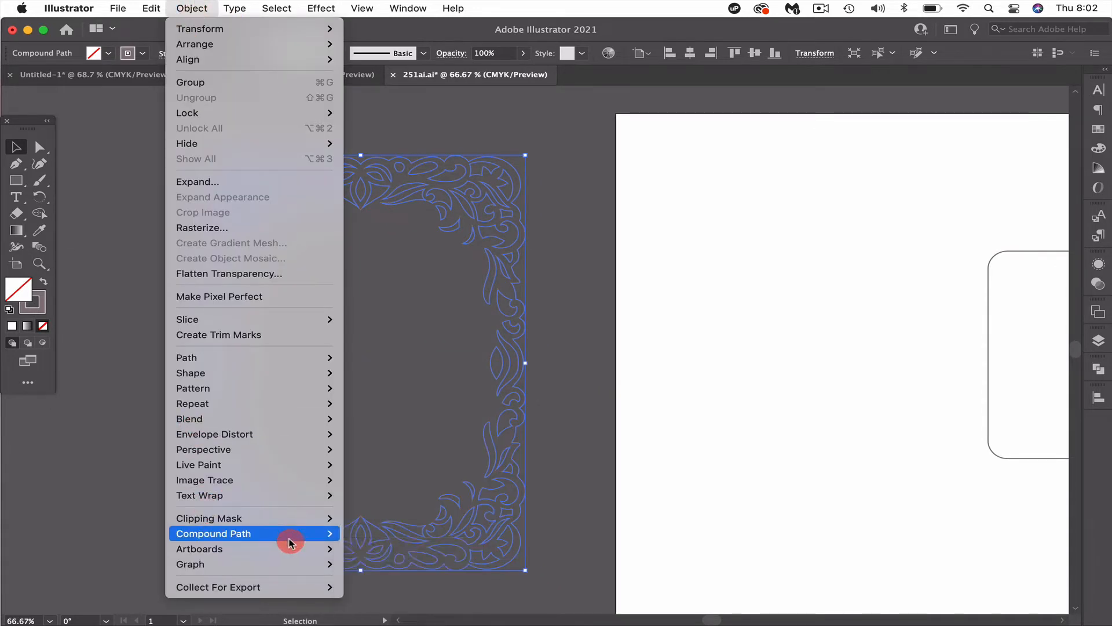
{"action": "left_click", "coordinate": [355, 549]}
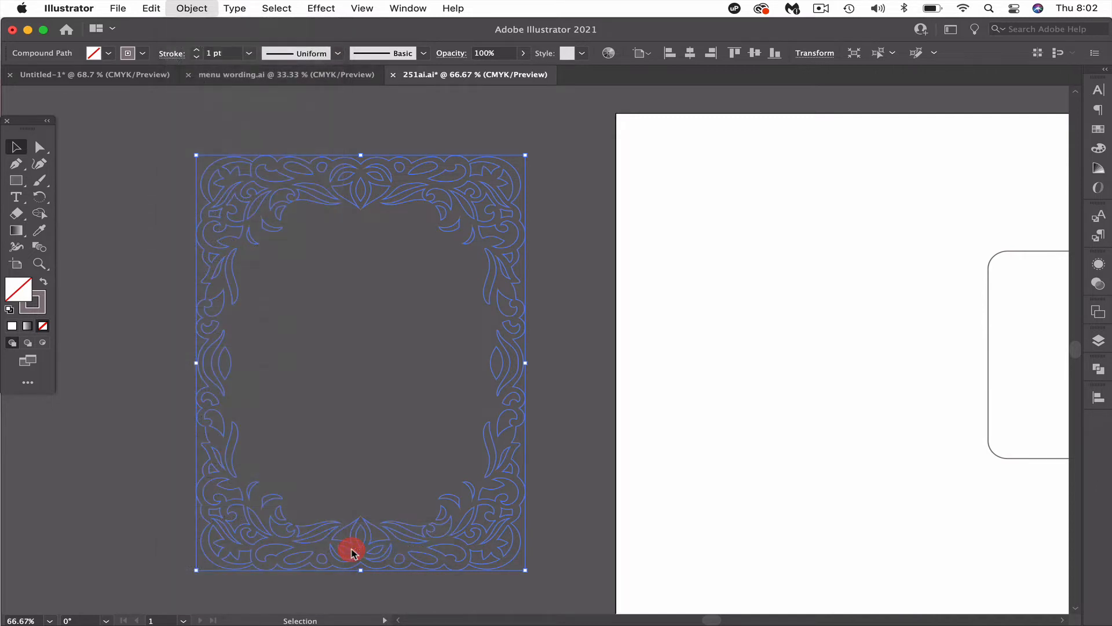
{"action": "left_click", "coordinate": [18, 148]}
{"action": "left_click", "coordinate": [166, 197]}
{"action": "left_click", "coordinate": [285, 190]}
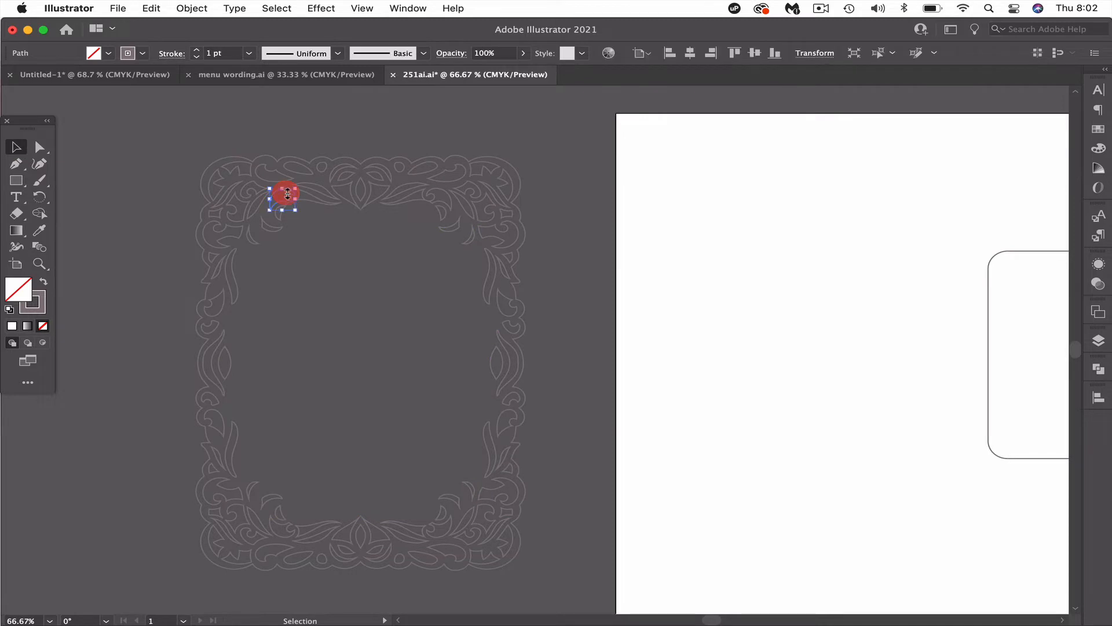
{"action": "left_click", "coordinate": [192, 8]}
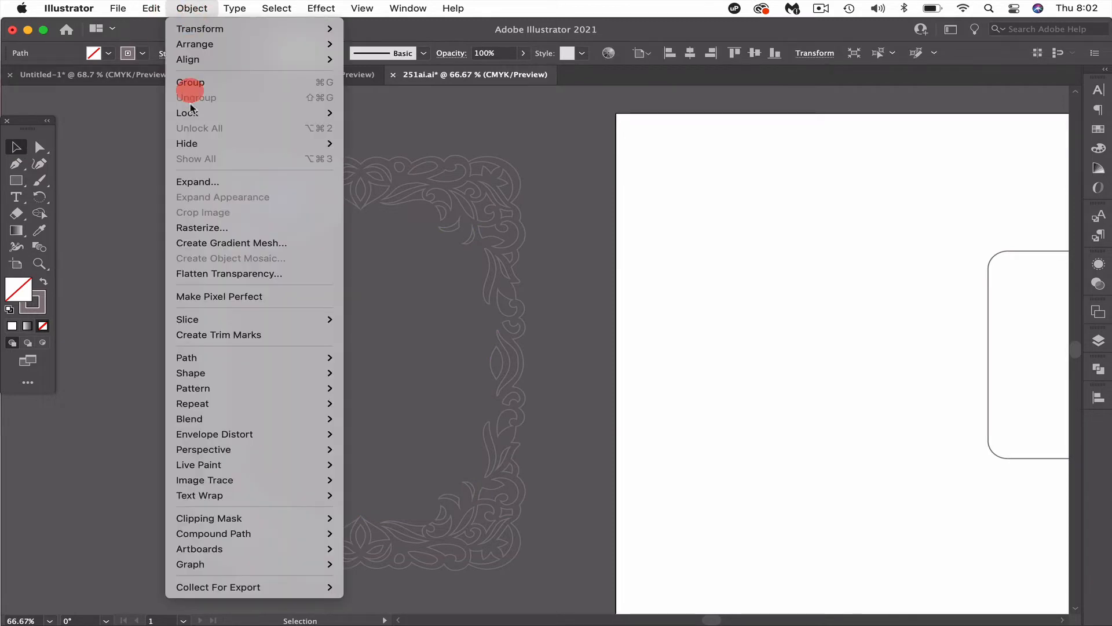
{"action": "left_click", "coordinate": [134, 124]}
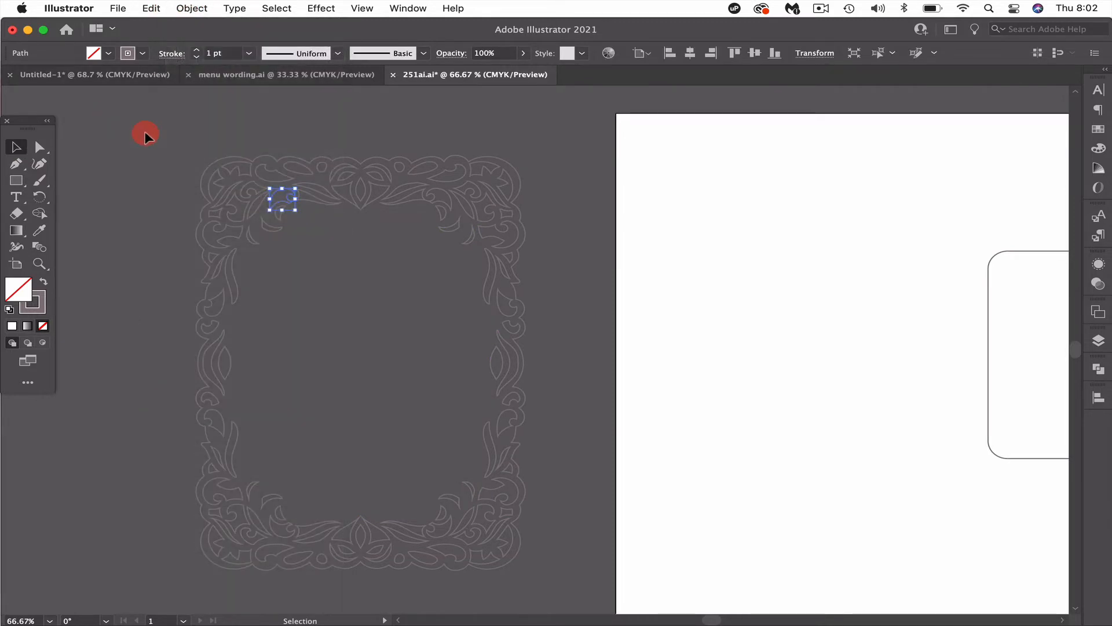
Set the stroke of all the released frame paths to black.
{"action": "left_click_drag", "start_coordinate": [145, 132], "coordinate": [533, 621]}
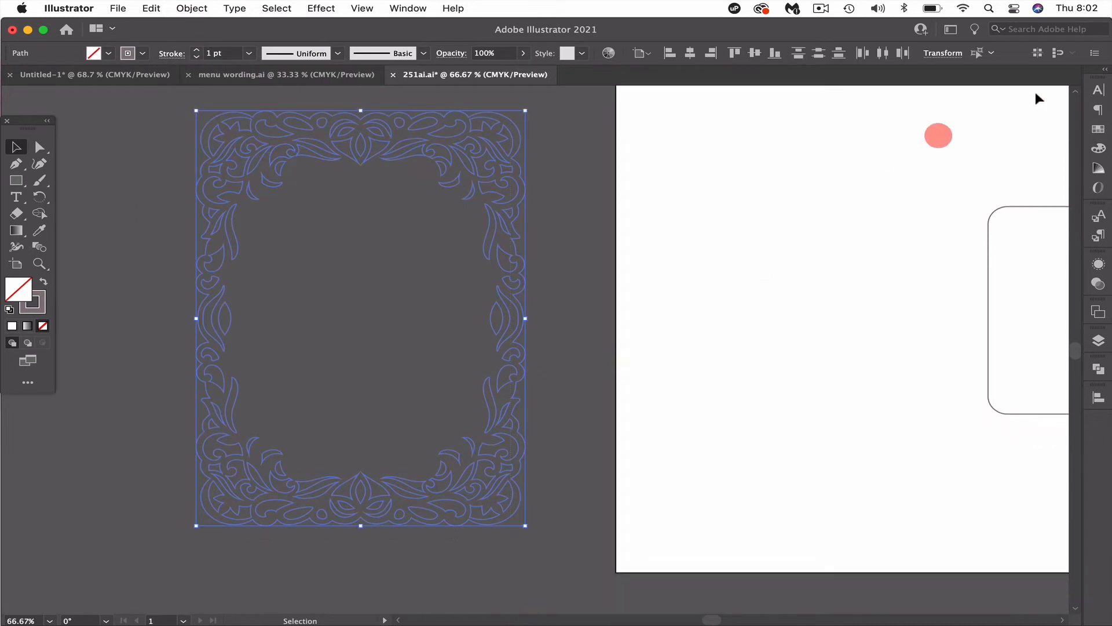
{"action": "left_click", "coordinate": [46, 307]}
{"action": "left_click", "coordinate": [911, 105]}
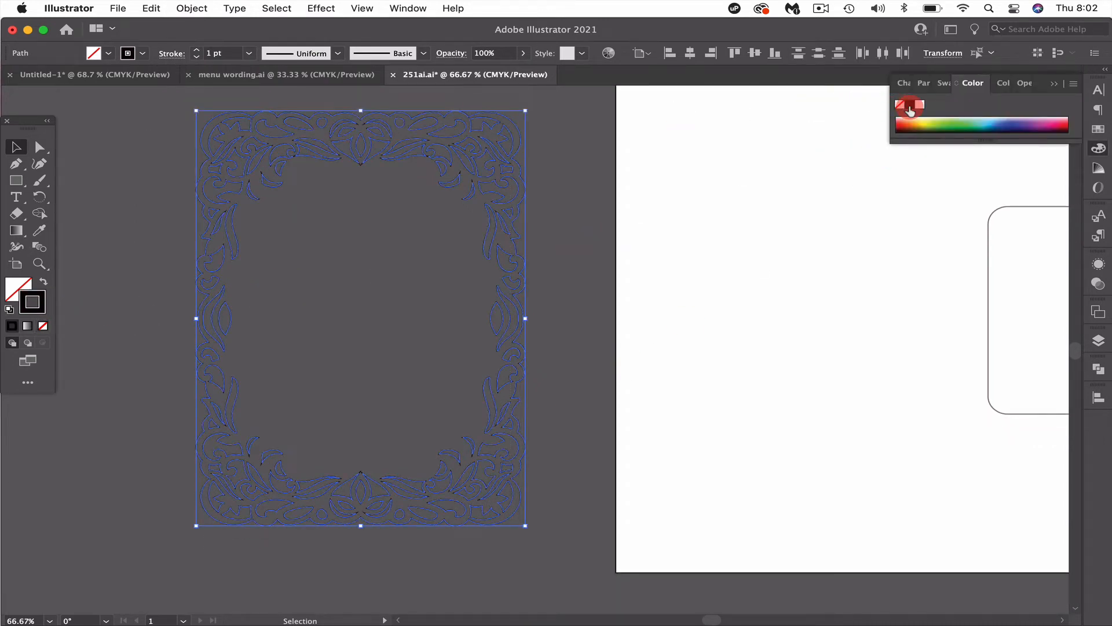
{"action": "left_click", "coordinate": [89, 183]}
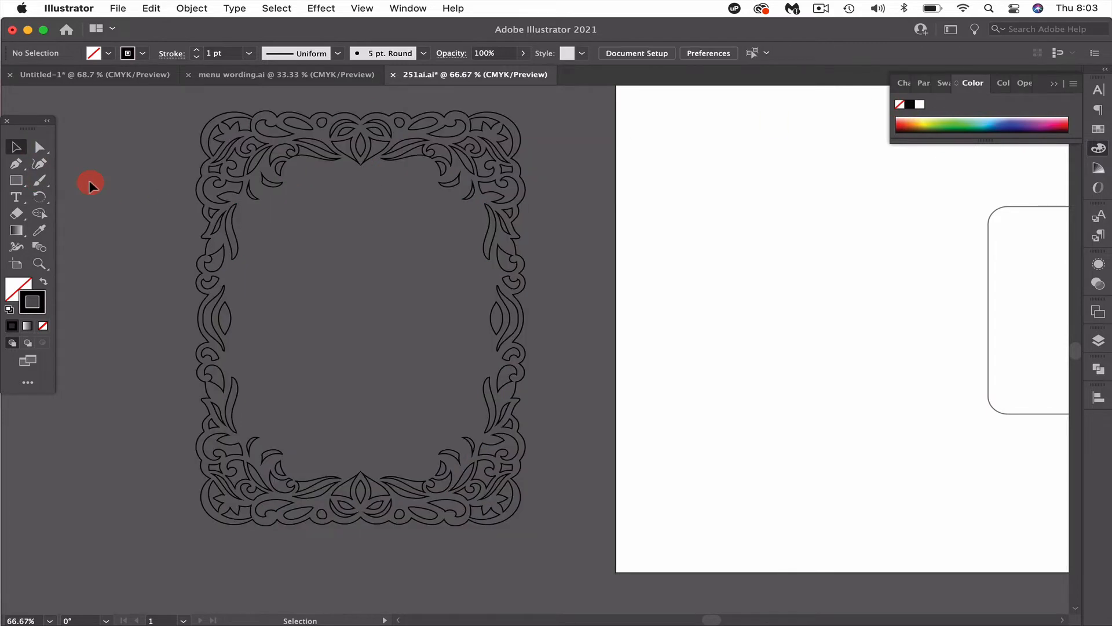
Delete the small loose crescent shapes inside the frame's two upper corners.
{"action": "left_click", "coordinate": [270, 186]}
{"action": "left_click_drag", "start_coordinate": [213, 141], "coordinate": [253, 195]}
{"action": "left_click_drag", "start_coordinate": [441, 178], "coordinate": [446, 177]}
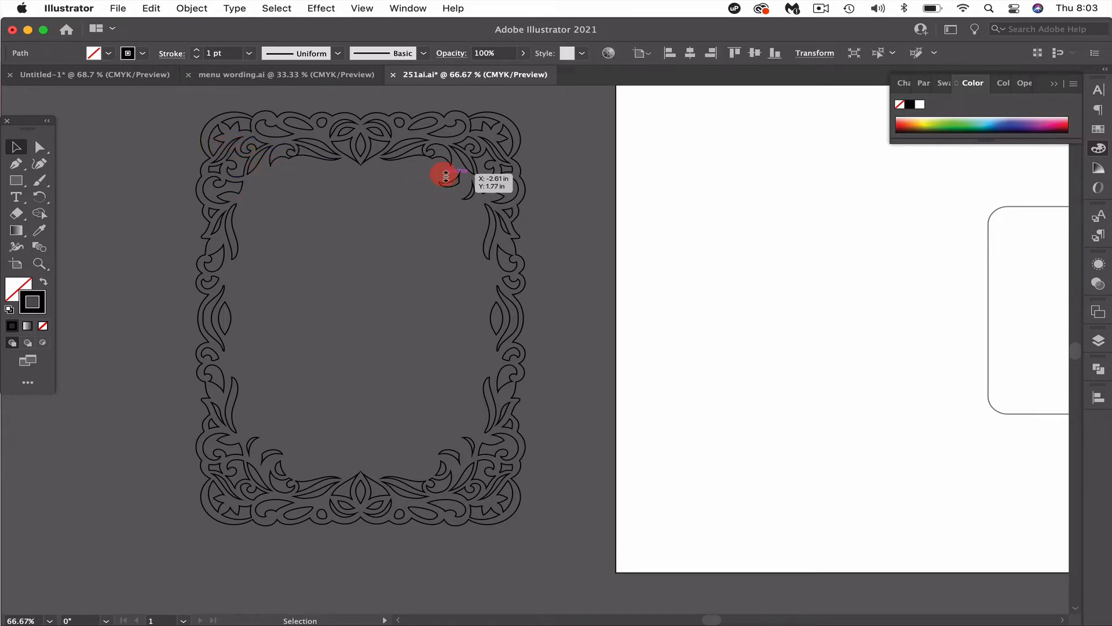
{"action": "left_click", "coordinate": [457, 185]}
{"action": "key", "text": "Delete"}
{"action": "left_click", "coordinate": [470, 196]}
{"action": "key", "text": "Delete"}
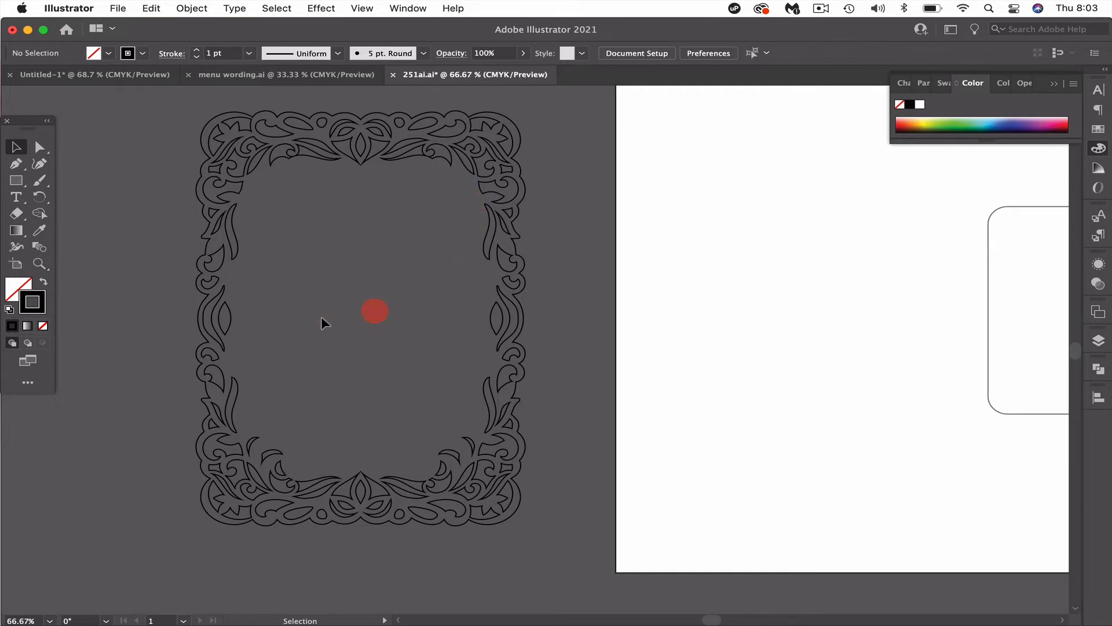
Delete the small loose crescent shapes inside the frame's two lower corners.
{"action": "left_click", "coordinate": [254, 446]}
{"action": "key", "text": "Delete"}
{"action": "left_click", "coordinate": [273, 456]}
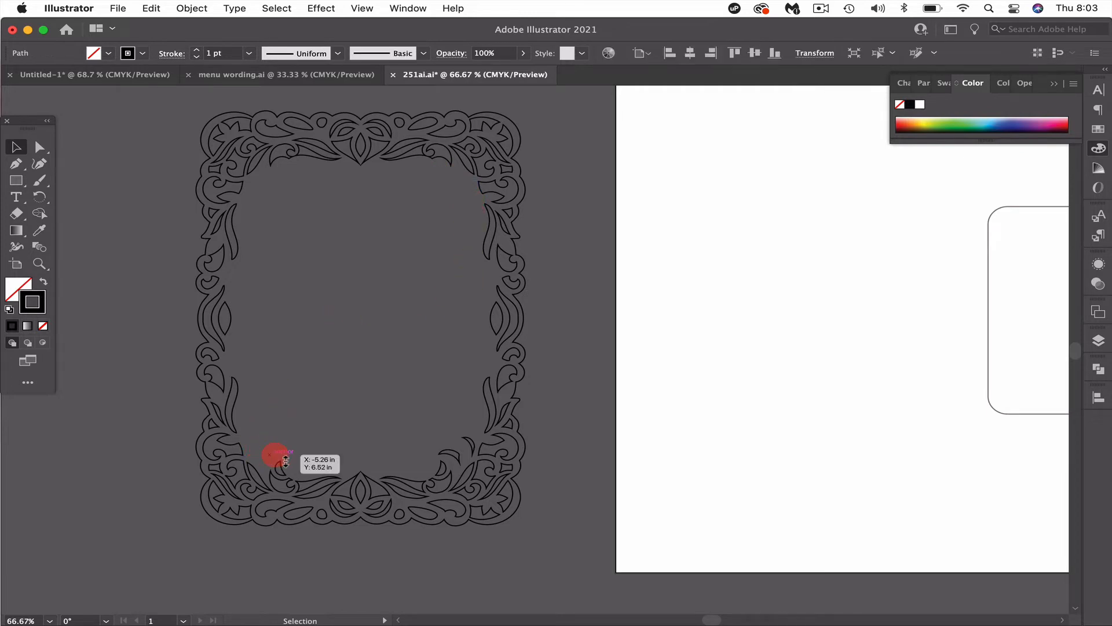
{"action": "key", "text": "Delete"}
{"action": "left_click", "coordinate": [282, 470]}
{"action": "key", "text": "Delete"}
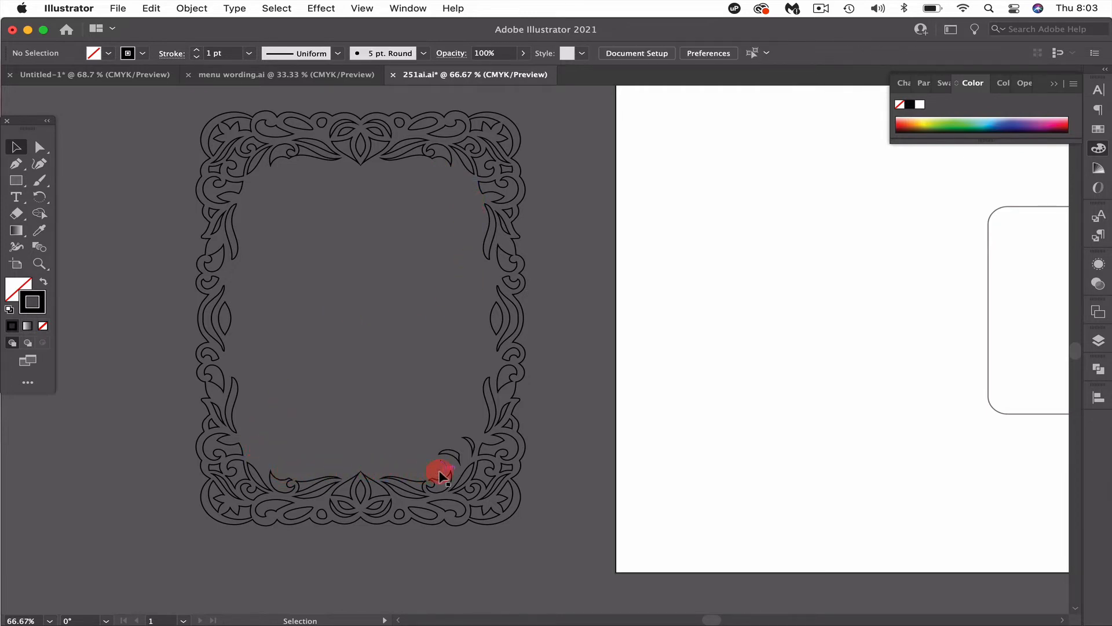
{"action": "left_click", "coordinate": [451, 459]}
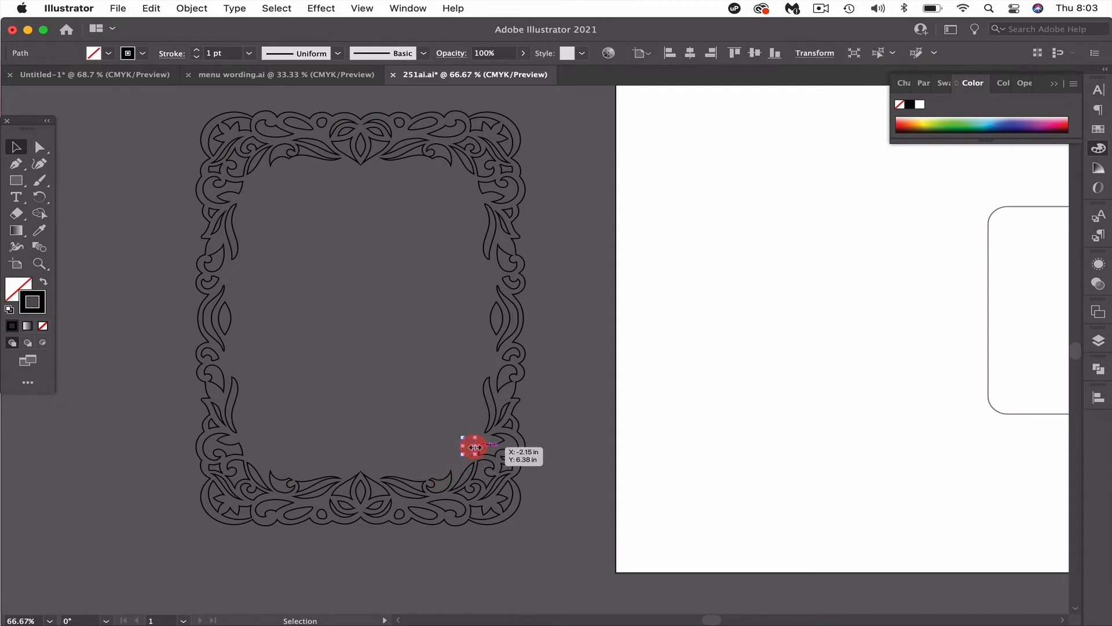
{"action": "key", "text": "Delete"}
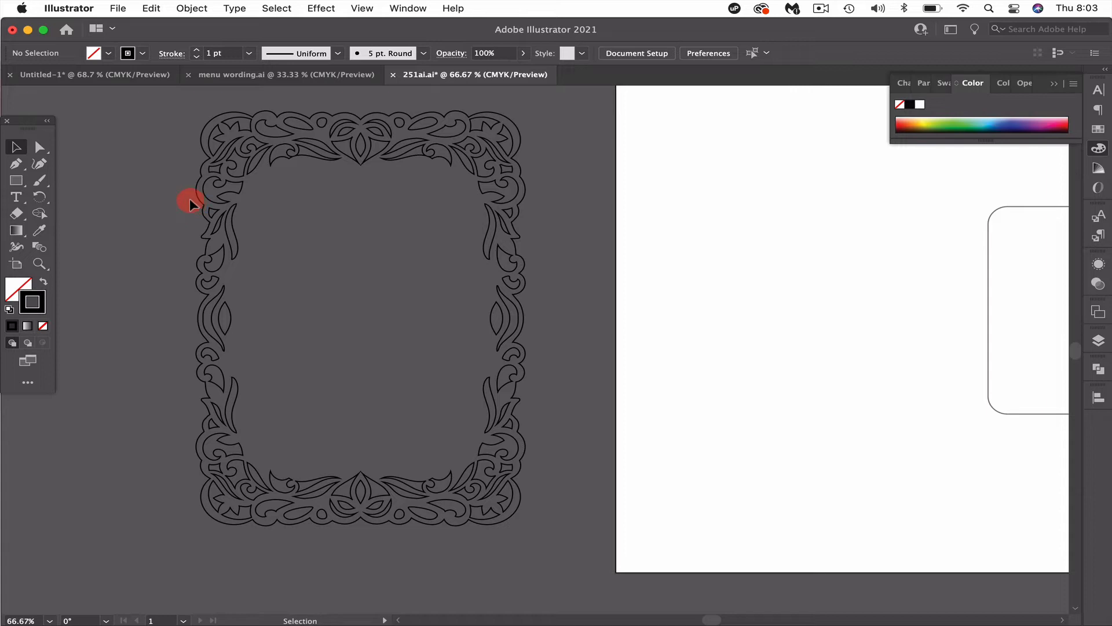
Combine all the remaining frame paths into one compound path.
{"action": "left_click_drag", "start_coordinate": [159, 140], "coordinate": [527, 530]}
{"action": "left_click", "coordinate": [186, 267]}
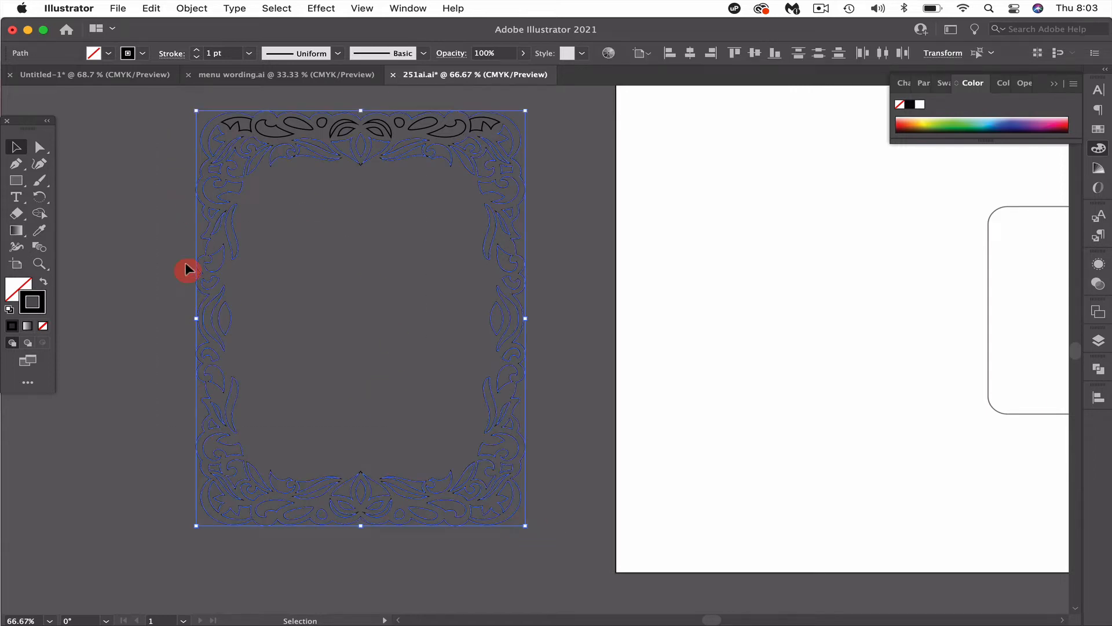
{"action": "left_click_drag", "start_coordinate": [171, 99], "coordinate": [555, 529]}
{"action": "left_click", "coordinate": [184, 8]}
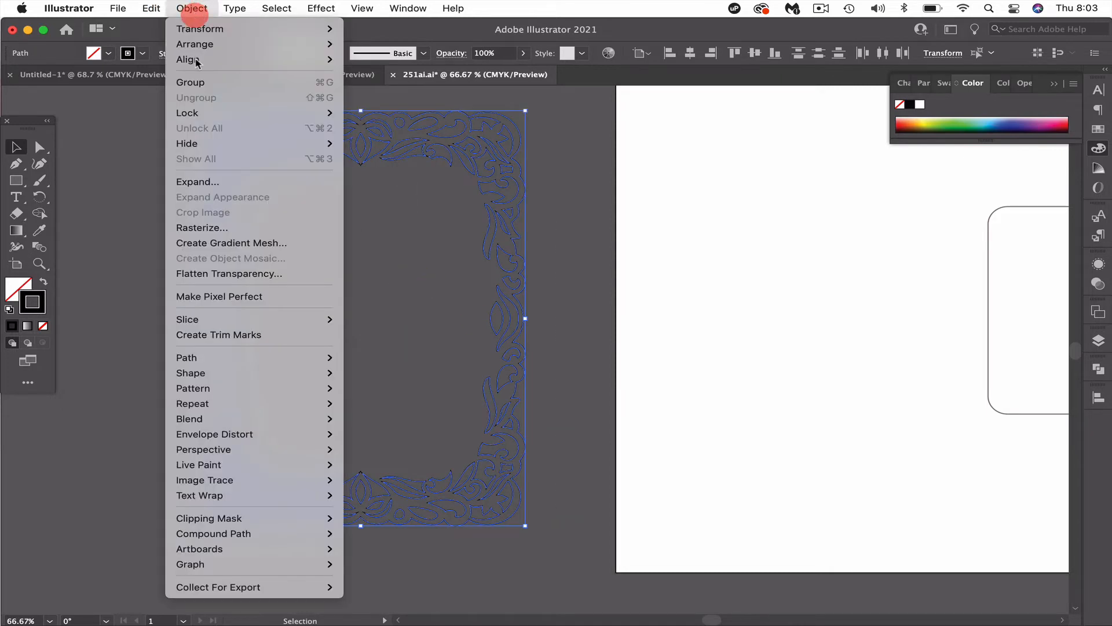
{"action": "mouse_move", "coordinate": [241, 537]}
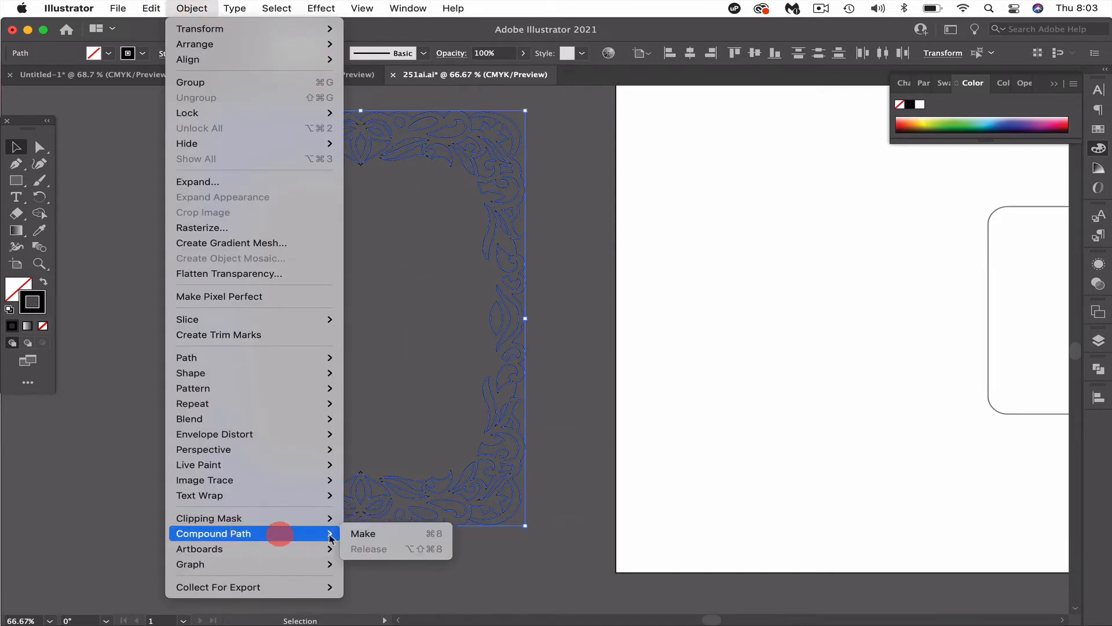
{"action": "left_click", "coordinate": [355, 534]}
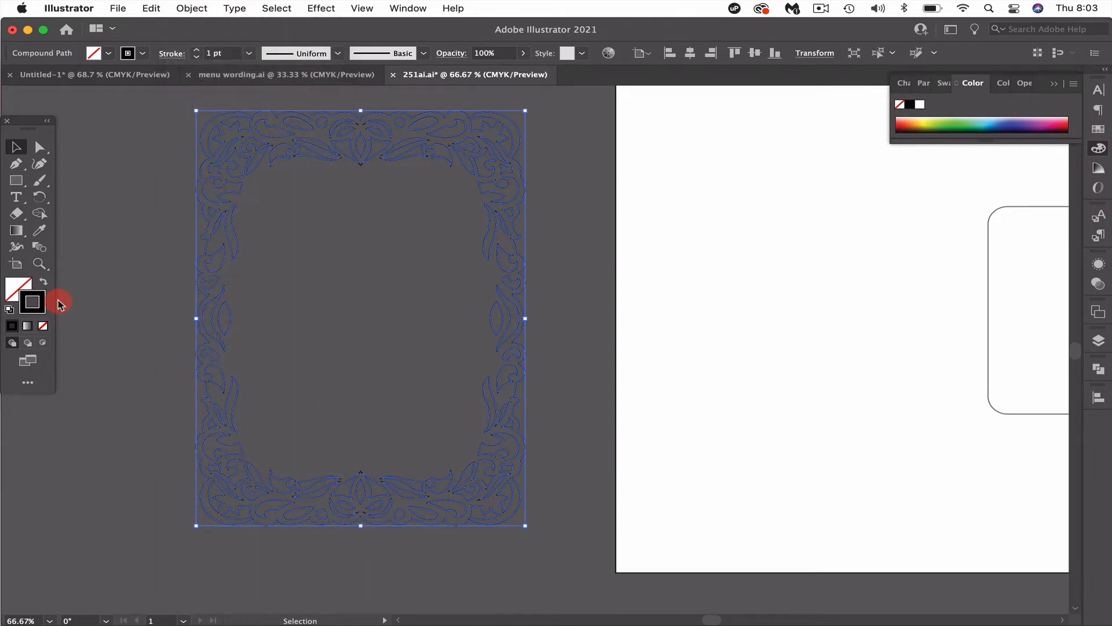
Swap the frame's fill and stroke to give it a solid black fill with no outline.
{"action": "left_click", "coordinate": [43, 282]}
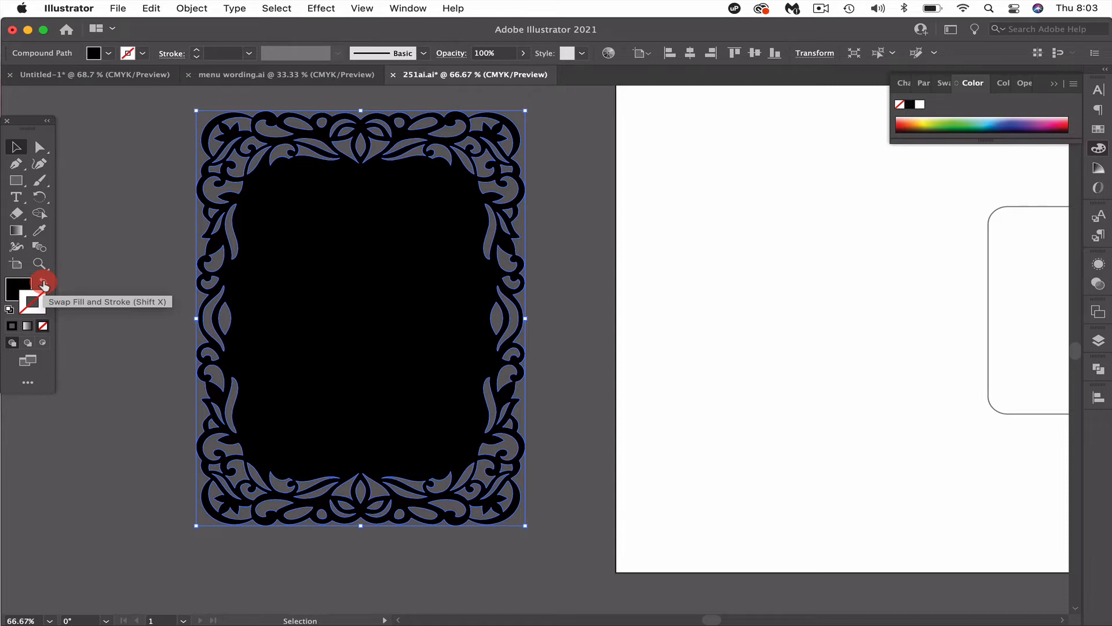
{"action": "key", "text": "super+minus"}
{"action": "scroll", "coordinate": [265, 346], "scroll_direction": "right", "scroll_amount": 5}
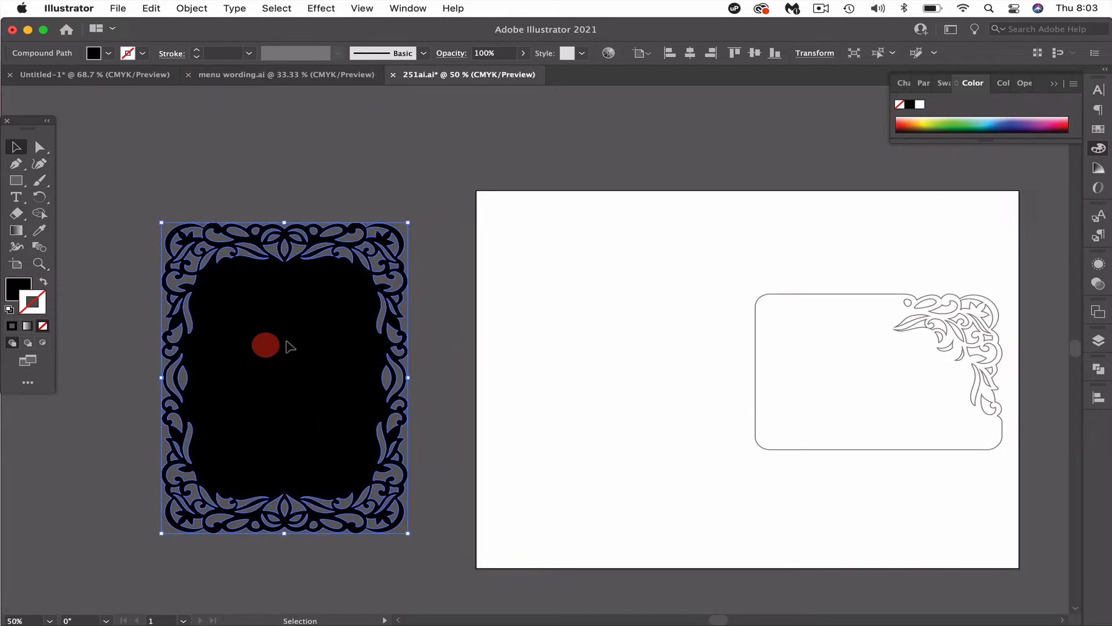
{"action": "left_click", "coordinate": [905, 338]}
{"action": "left_click", "coordinate": [915, 324]}
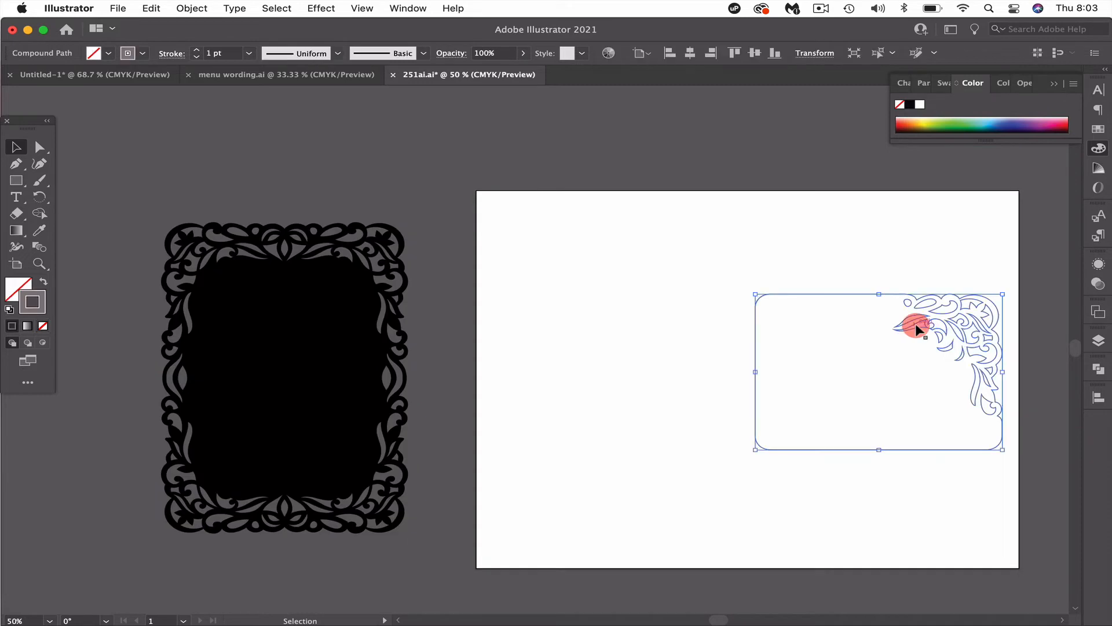
{"action": "left_click_drag", "start_coordinate": [349, 383], "coordinate": [342, 354]}
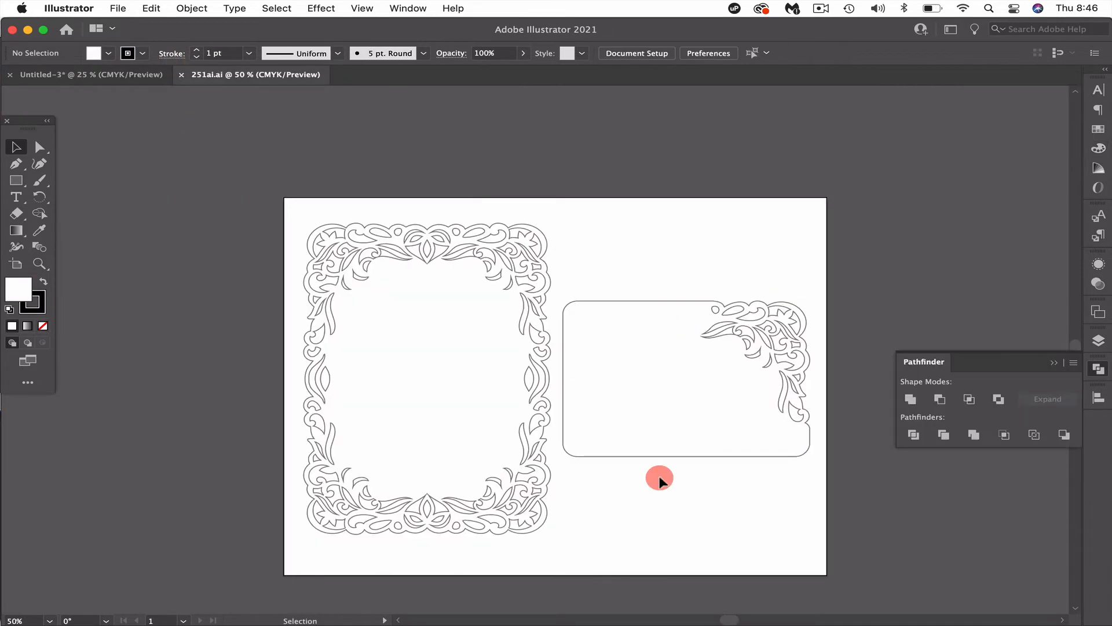
Place the Client Appreciation menu design on the pasteboard to the left of the 251ai.ai artboard.
{"action": "scroll", "coordinate": [688, 335], "scroll_direction": "left", "scroll_amount": 5}
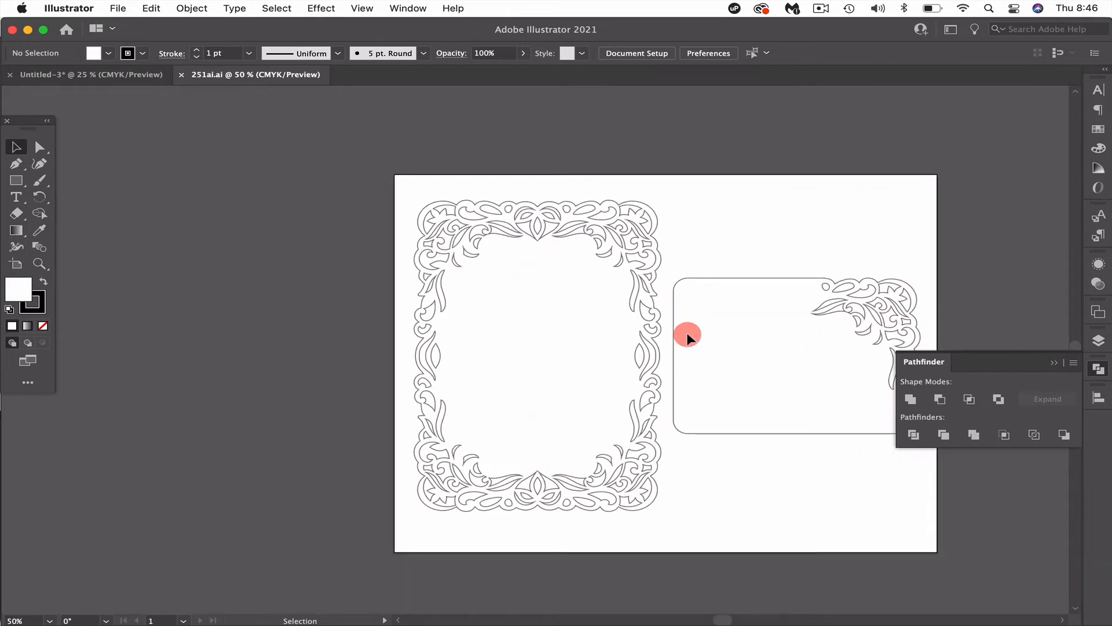
{"action": "left_click_drag", "start_coordinate": [688, 337], "coordinate": [76, 396]}
{"action": "scroll", "coordinate": [289, 340], "scroll_direction": "left", "scroll_amount": 4}
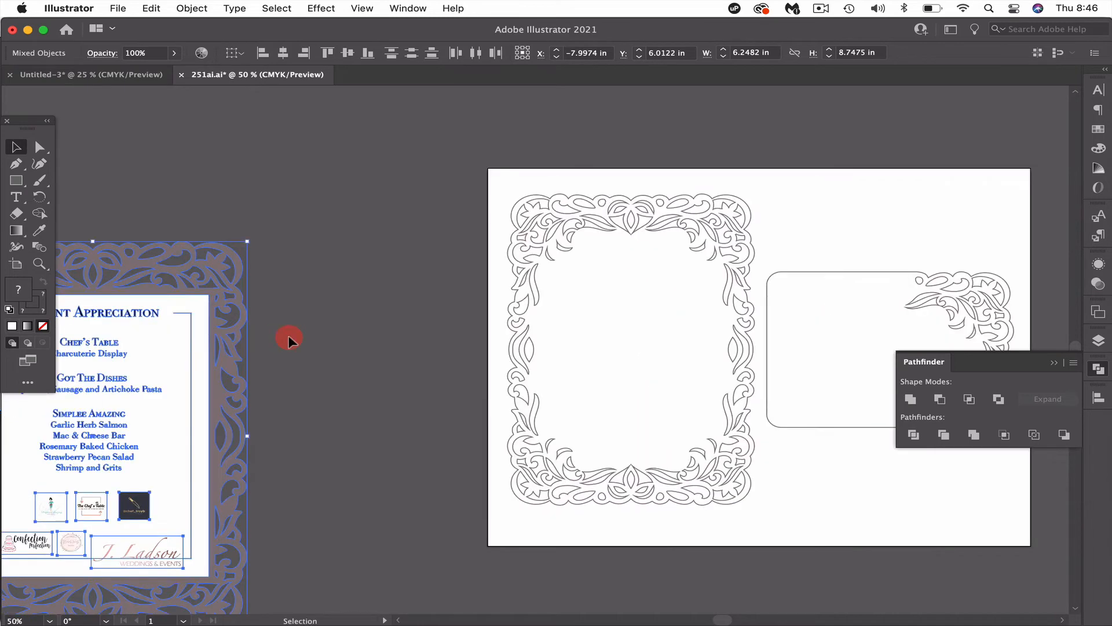
Move the menu design farther from the artboard and place the outline frame on the pasteboard between them.
{"action": "scroll", "coordinate": [288, 338], "scroll_direction": "left", "scroll_amount": 8}
{"action": "left_click_drag", "start_coordinate": [423, 321], "coordinate": [179, 385]}
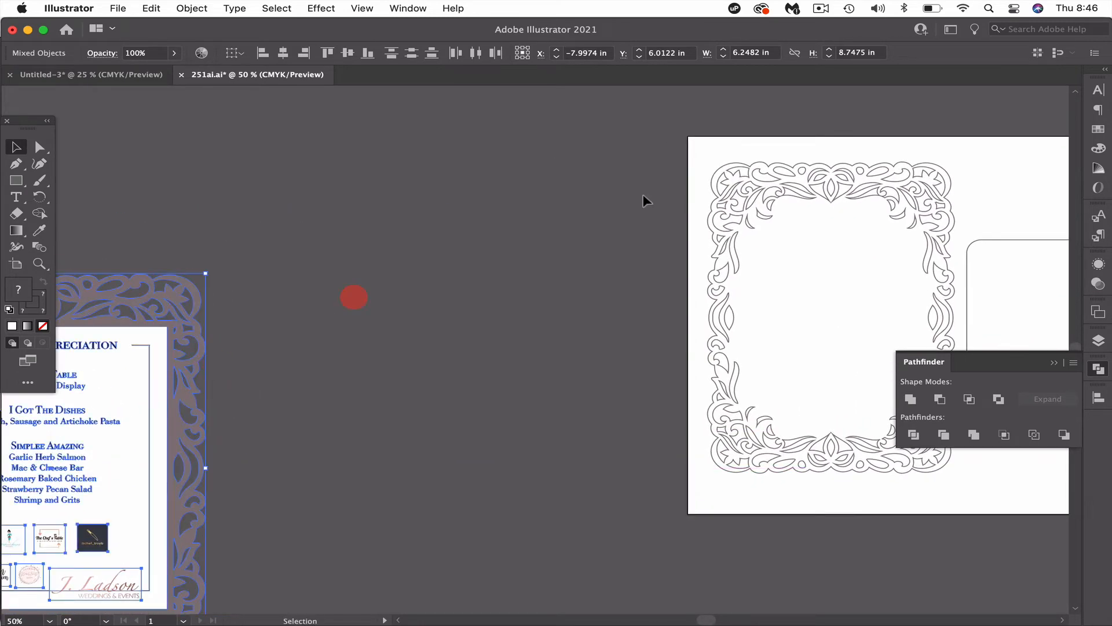
{"action": "left_click", "coordinate": [780, 204]}
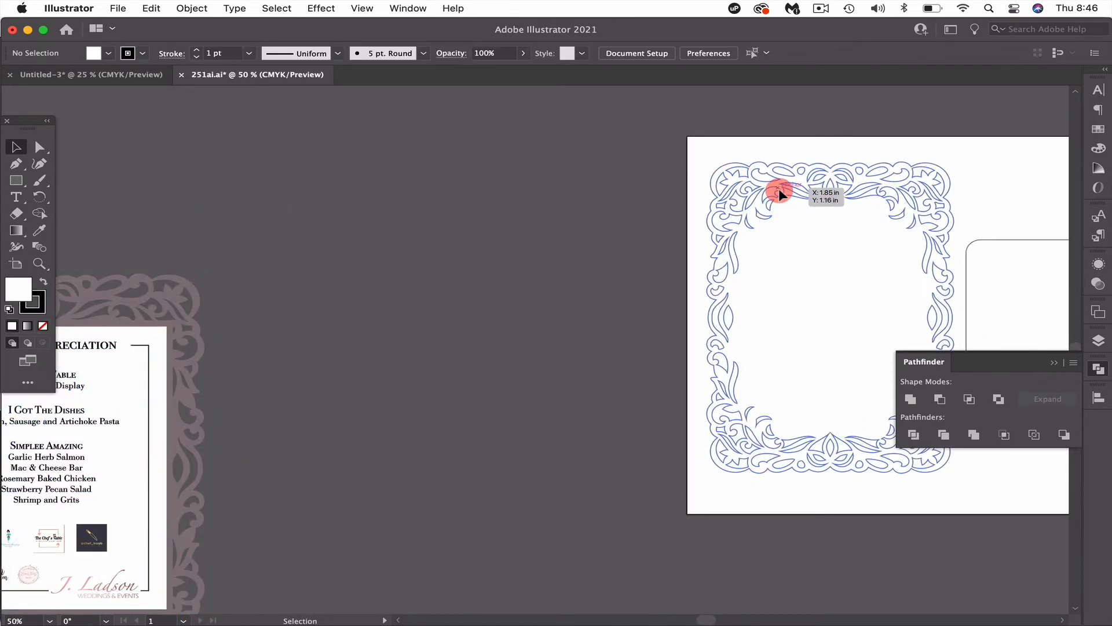
{"action": "left_click_drag", "start_coordinate": [780, 191], "coordinate": [474, 201]}
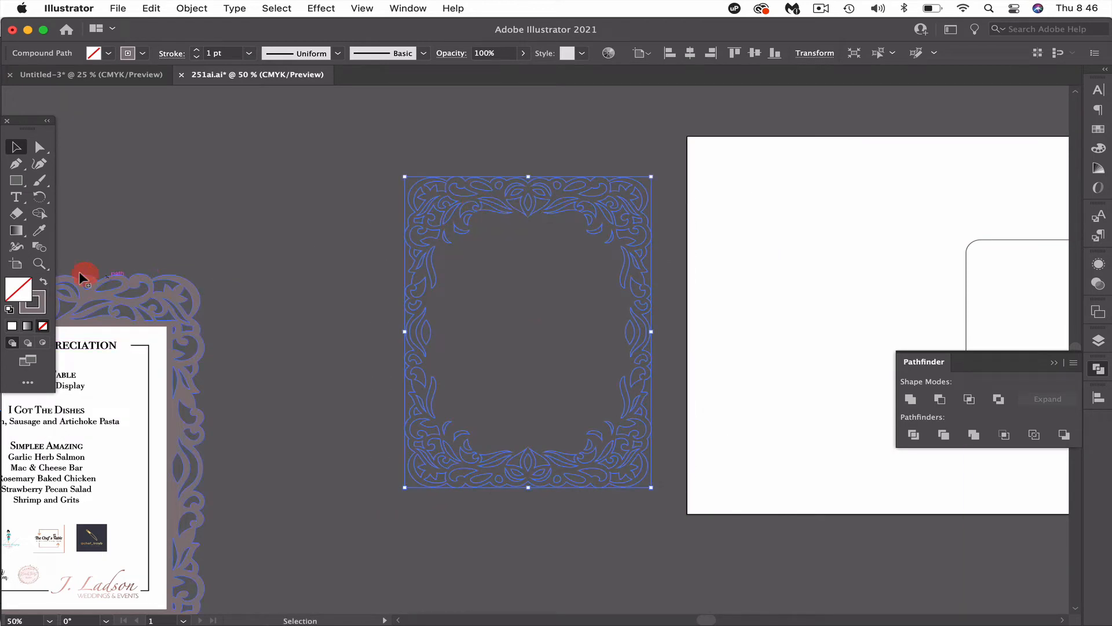
Swap the frame's stroke and fill, make the fill white, and deselect it.
{"action": "left_click", "coordinate": [44, 282]}
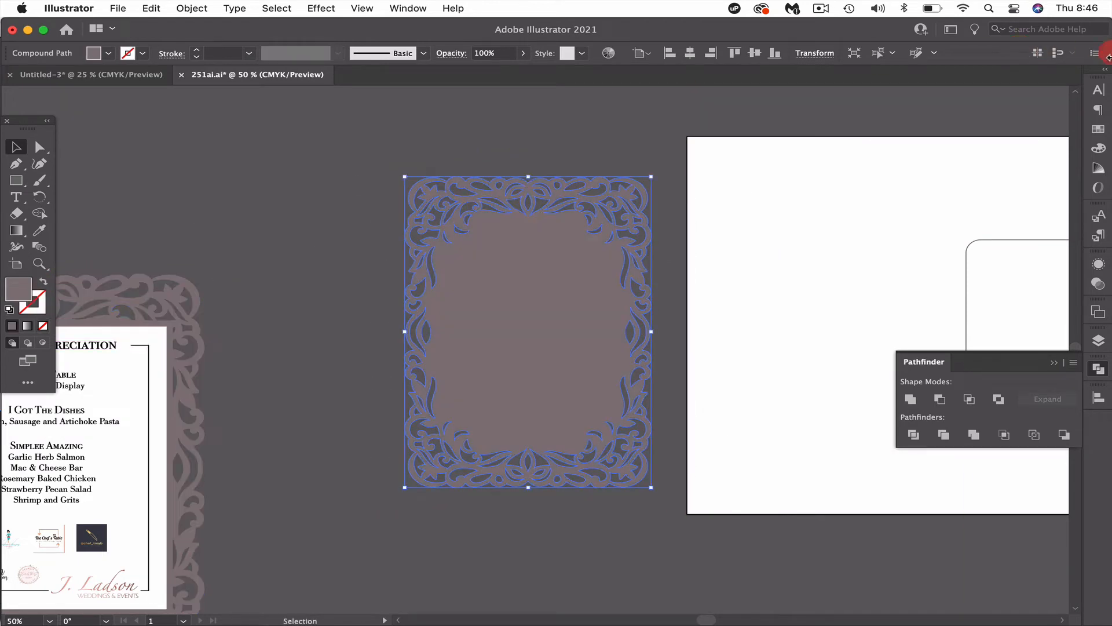
{"action": "left_click", "coordinate": [1098, 128]}
{"action": "left_click", "coordinate": [1099, 149]}
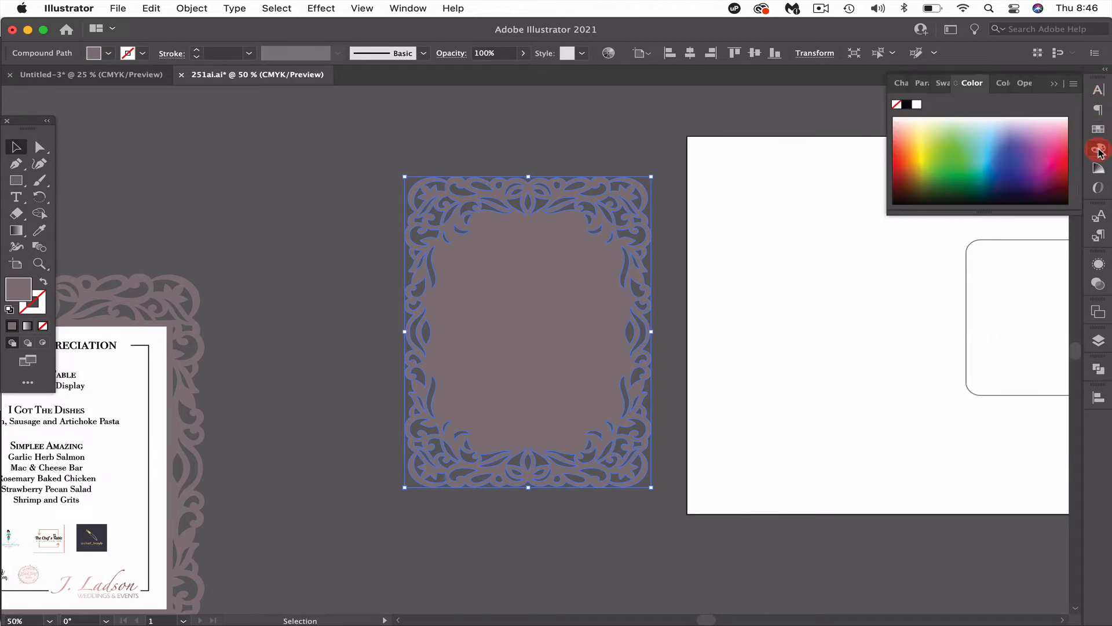
{"action": "left_click", "coordinate": [917, 104]}
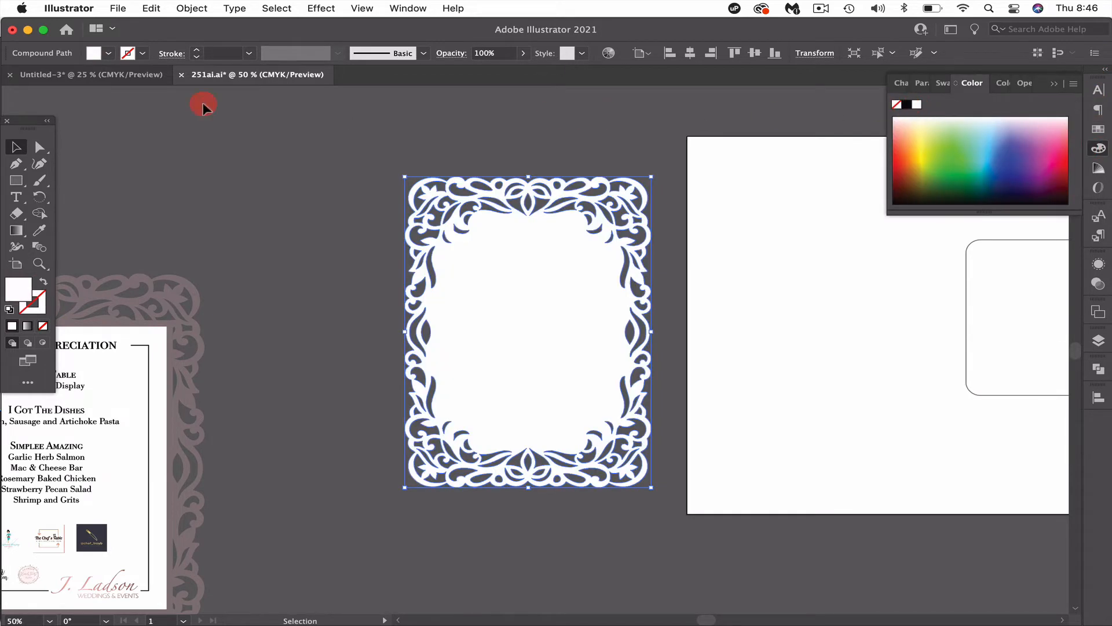
{"action": "left_click", "coordinate": [218, 231]}
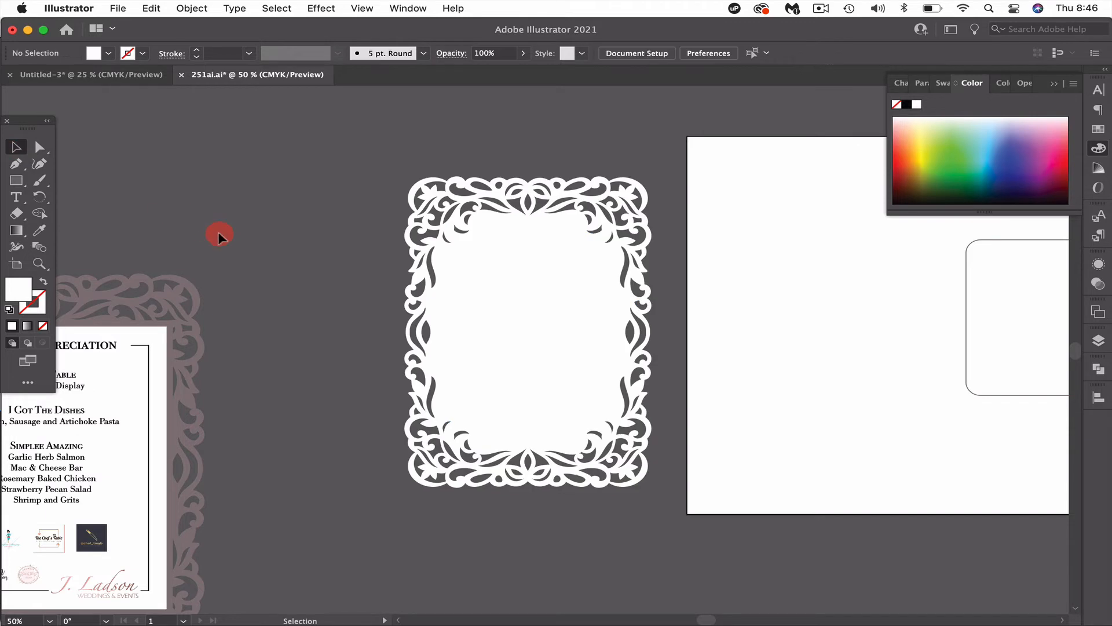
Create a 5 in wide by 7 in high rectangle between the menu design and the white frame.
{"action": "left_click", "coordinate": [16, 180]}
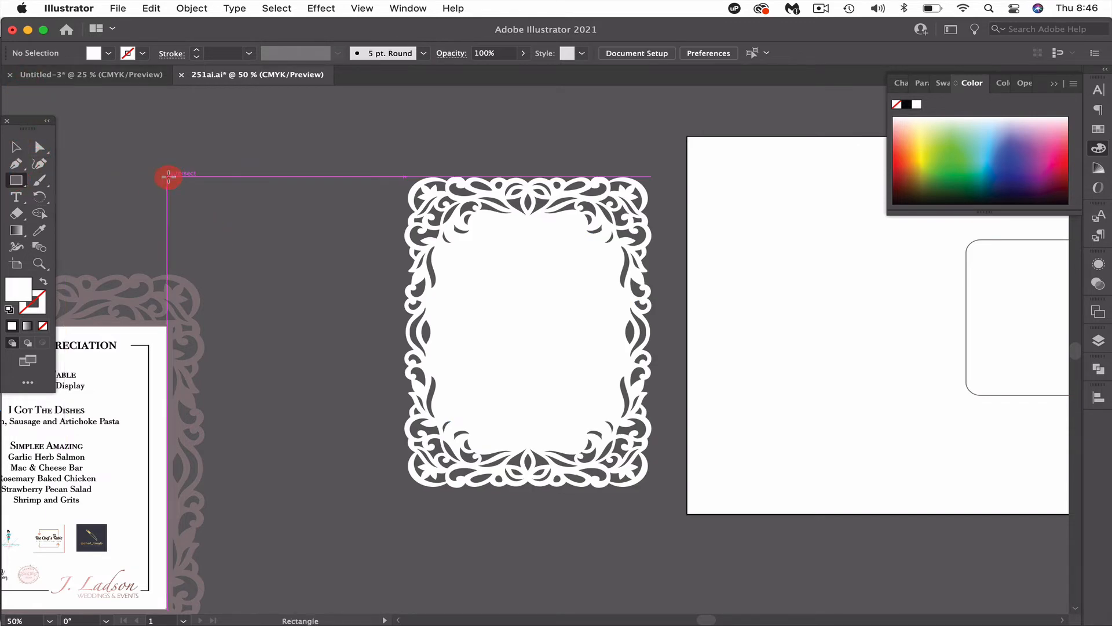
{"action": "left_click", "coordinate": [171, 168]}
{"action": "type", "text": "5"}
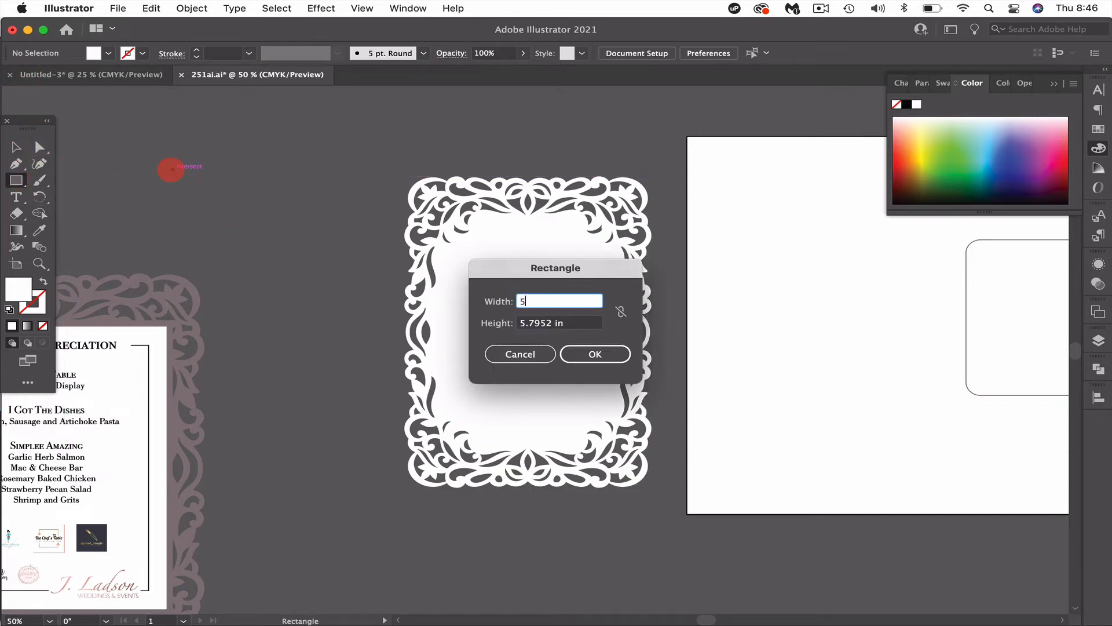
{"action": "key", "text": "Tab"}
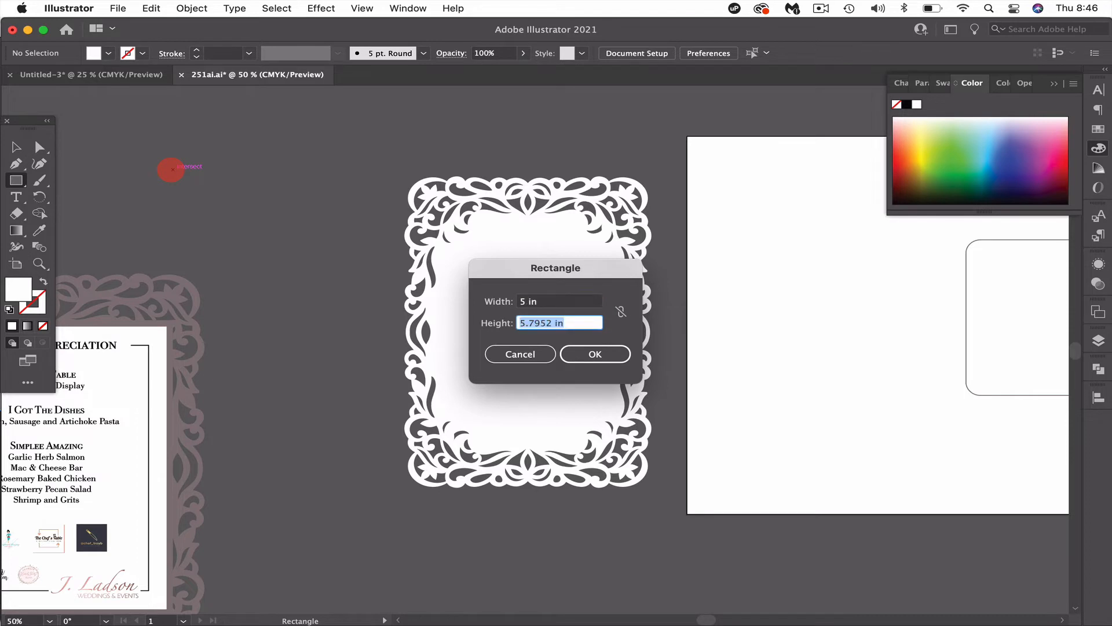
{"action": "type", "text": "7"}
{"action": "left_click", "coordinate": [588, 355]}
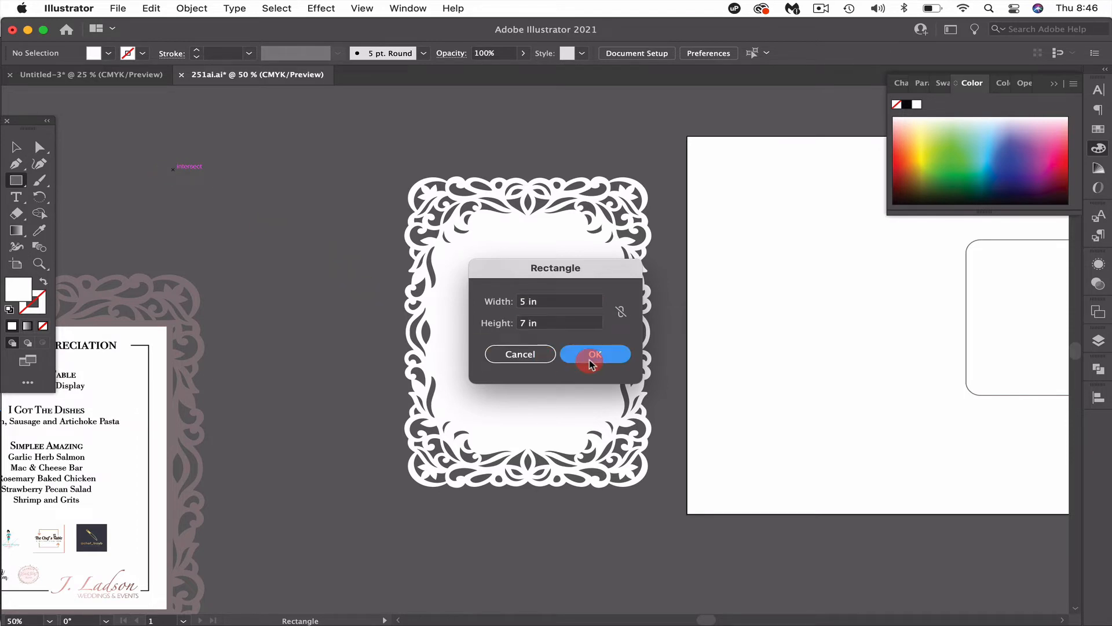
Shift the white frame clear of the new rectangle and fill the rectangle with black.
{"action": "left_click", "coordinate": [18, 149]}
{"action": "left_click_drag", "start_coordinate": [536, 191], "coordinate": [503, 174]}
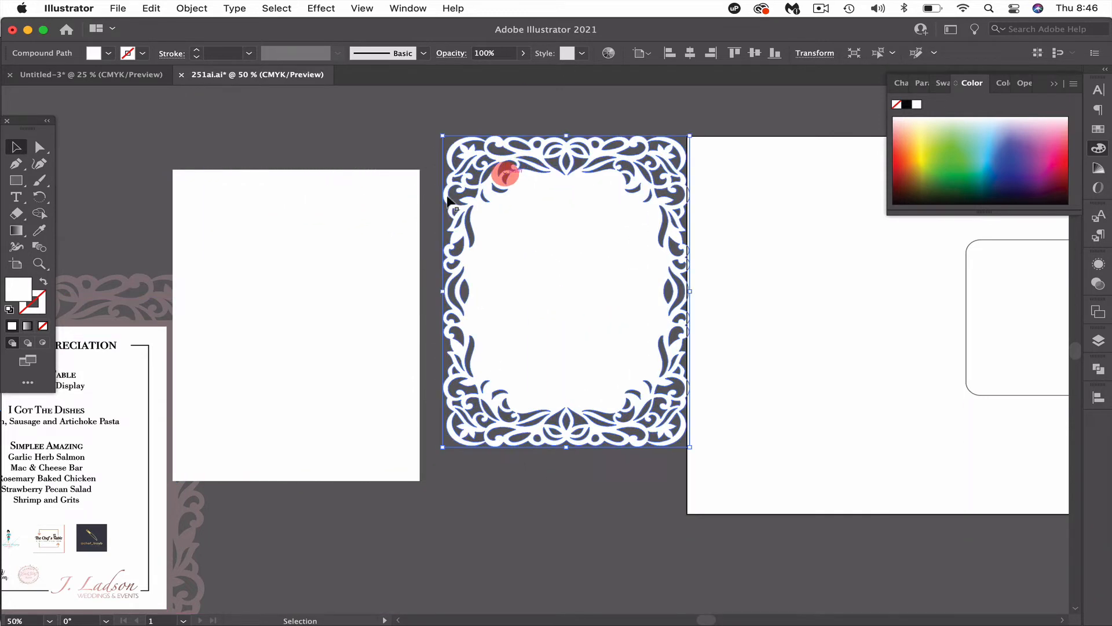
{"action": "left_click", "coordinate": [328, 219]}
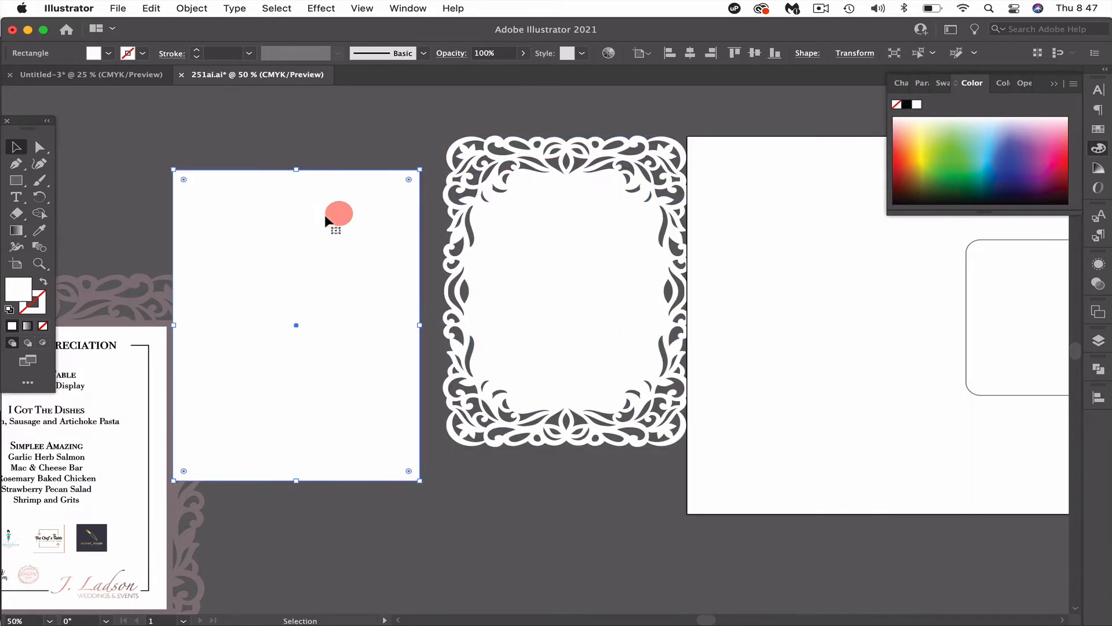
{"action": "left_click", "coordinate": [906, 105]}
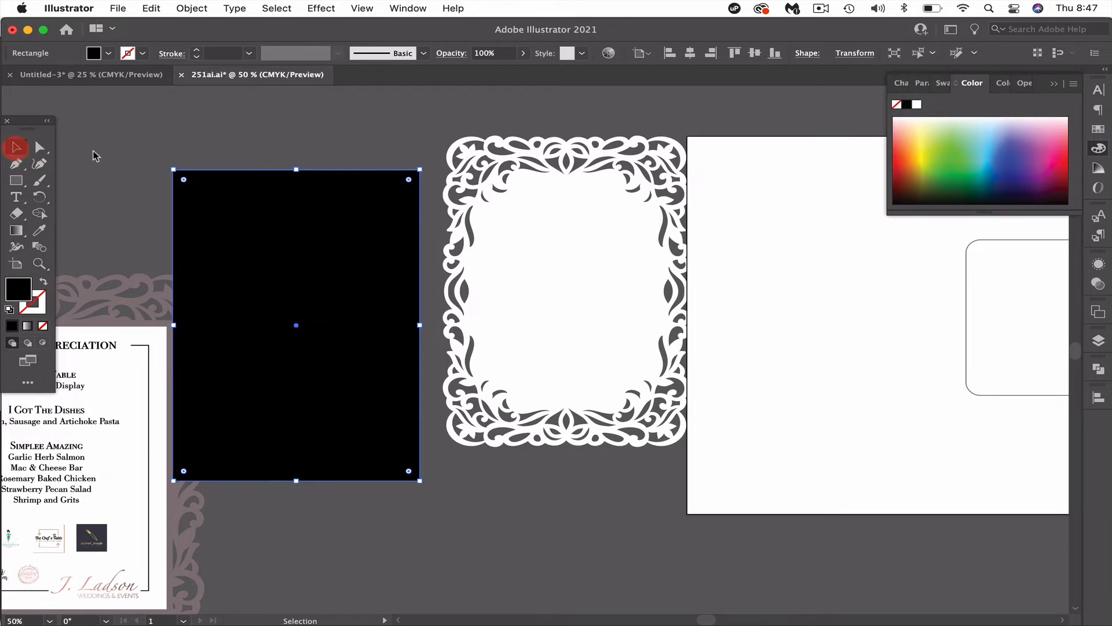
Align the black rectangle and the white frame to each other's horizontal and vertical centers.
{"action": "left_click", "coordinate": [432, 186]}
{"action": "left_click", "coordinate": [384, 218], "text": "shift"}
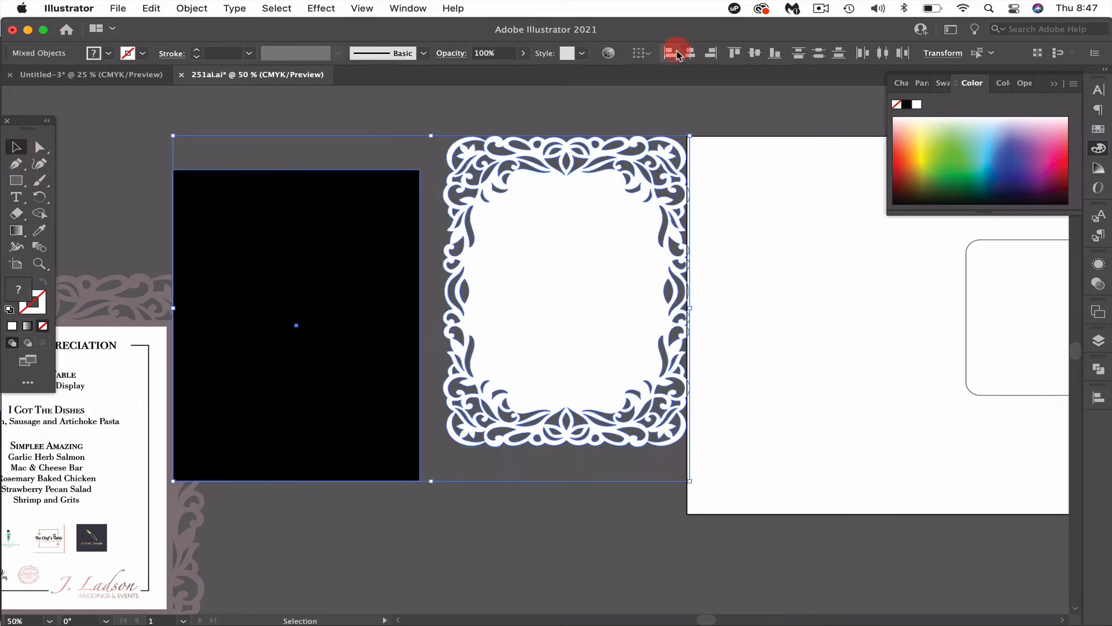
{"action": "left_click", "coordinate": [689, 54]}
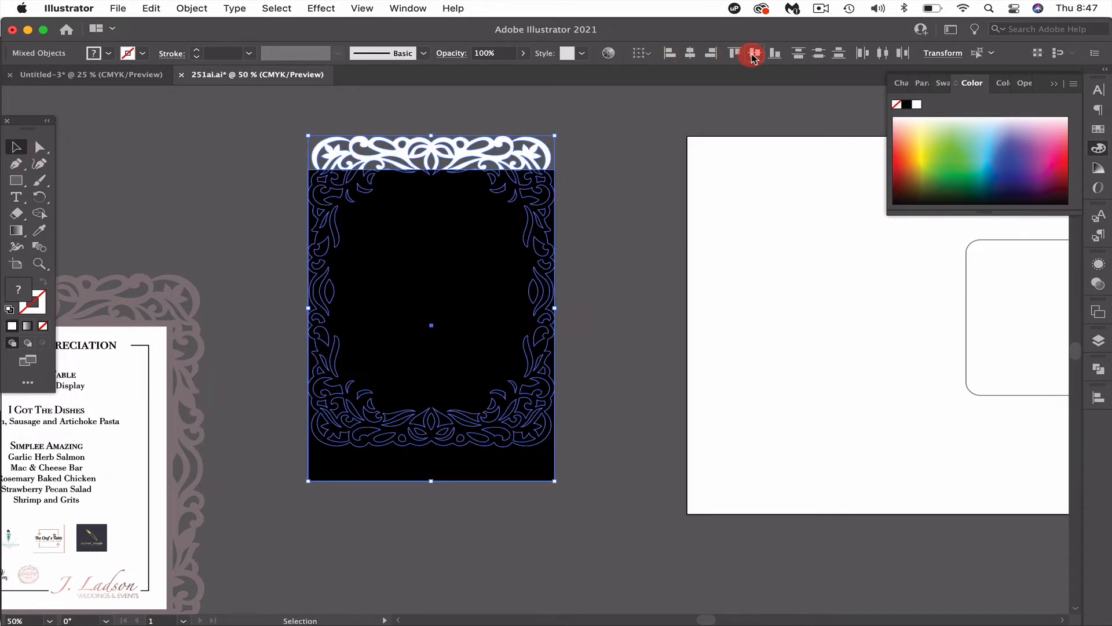
{"action": "left_click", "coordinate": [754, 54]}
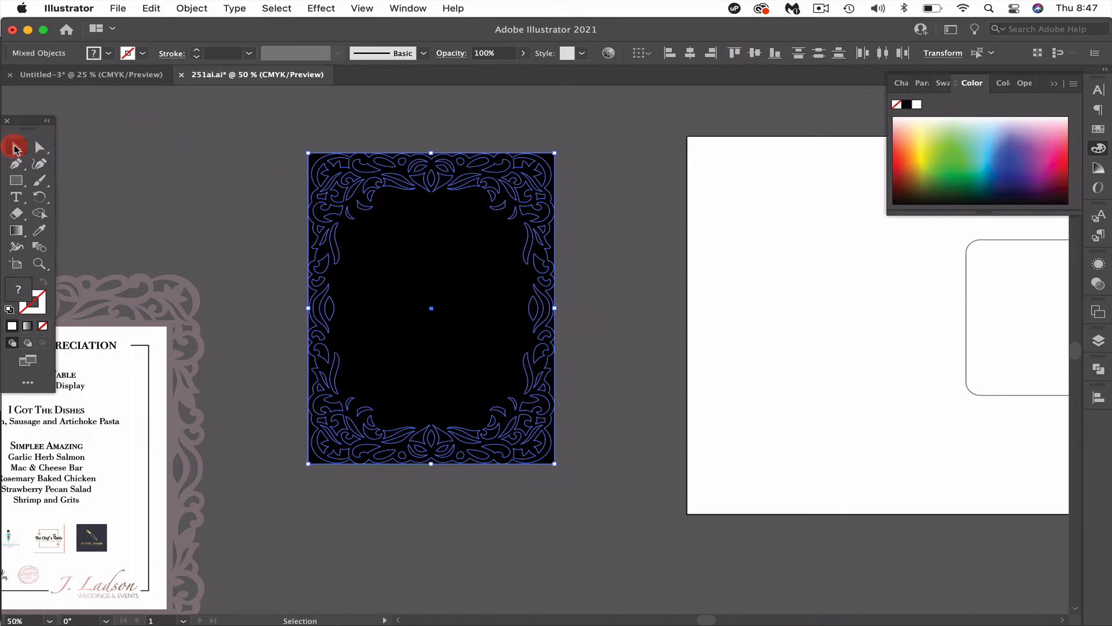
Pull the black rectangle off the frame and delete it.
{"action": "left_click", "coordinate": [264, 171]}
{"action": "left_click_drag", "start_coordinate": [371, 192], "coordinate": [694, 213]}
{"action": "key", "text": "Delete"}
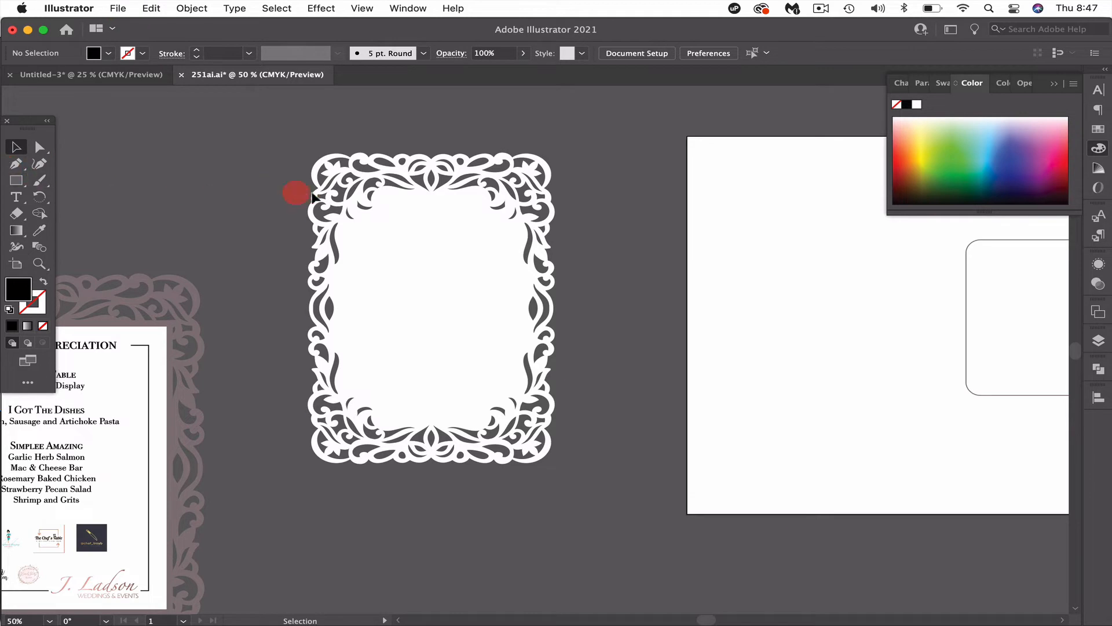
Lock the white frame in place.
{"action": "left_click", "coordinate": [374, 207]}
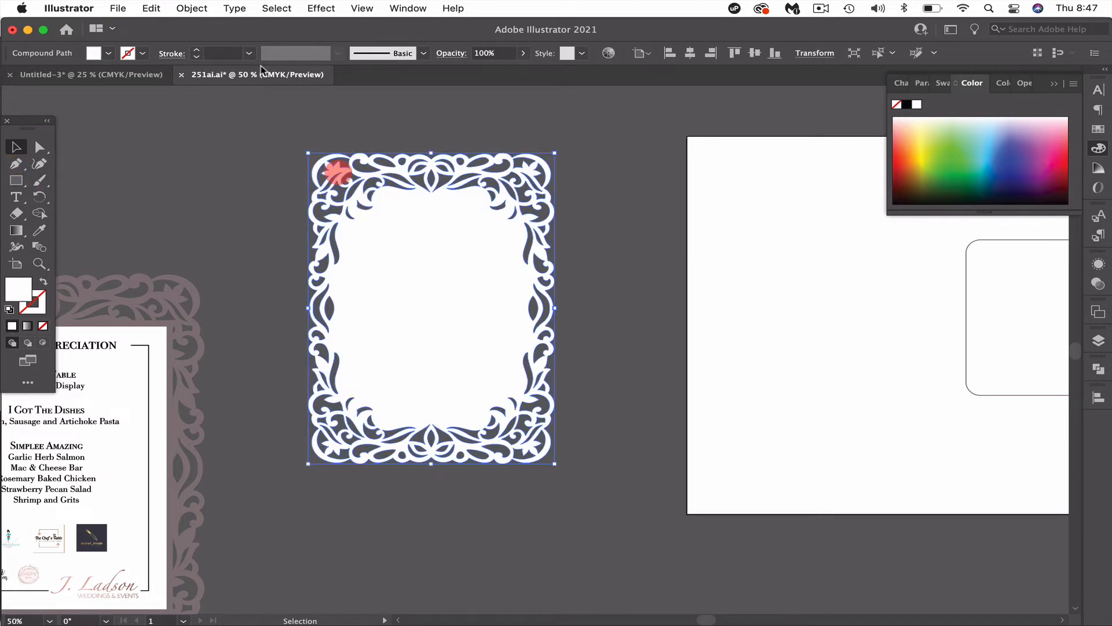
{"action": "left_click", "coordinate": [191, 8]}
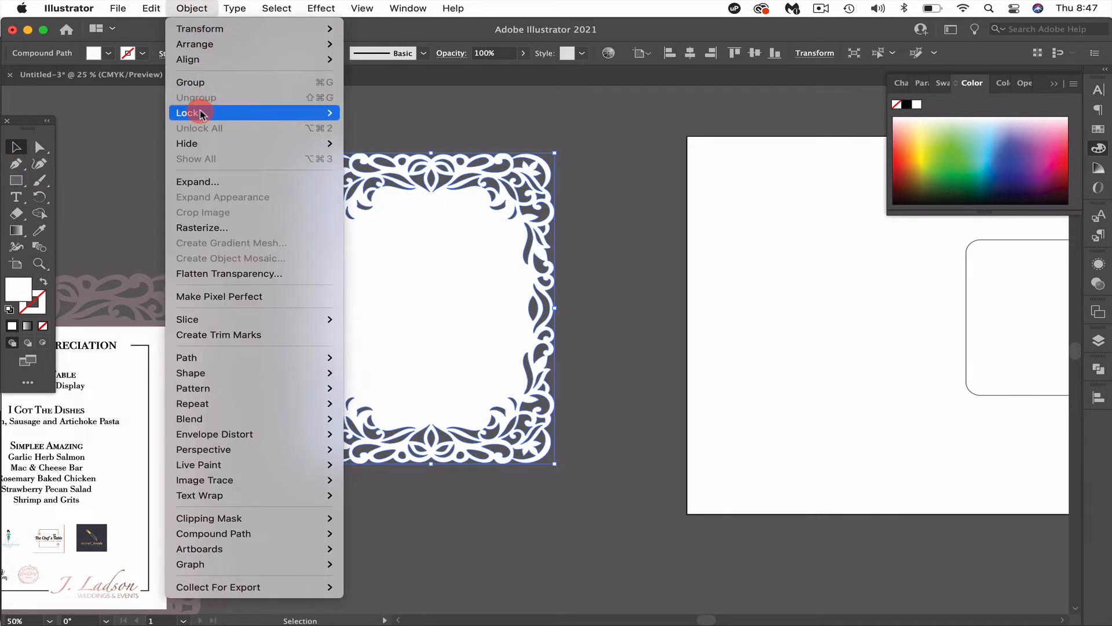
{"action": "mouse_move", "coordinate": [203, 113]}
{"action": "left_click", "coordinate": [356, 113]}
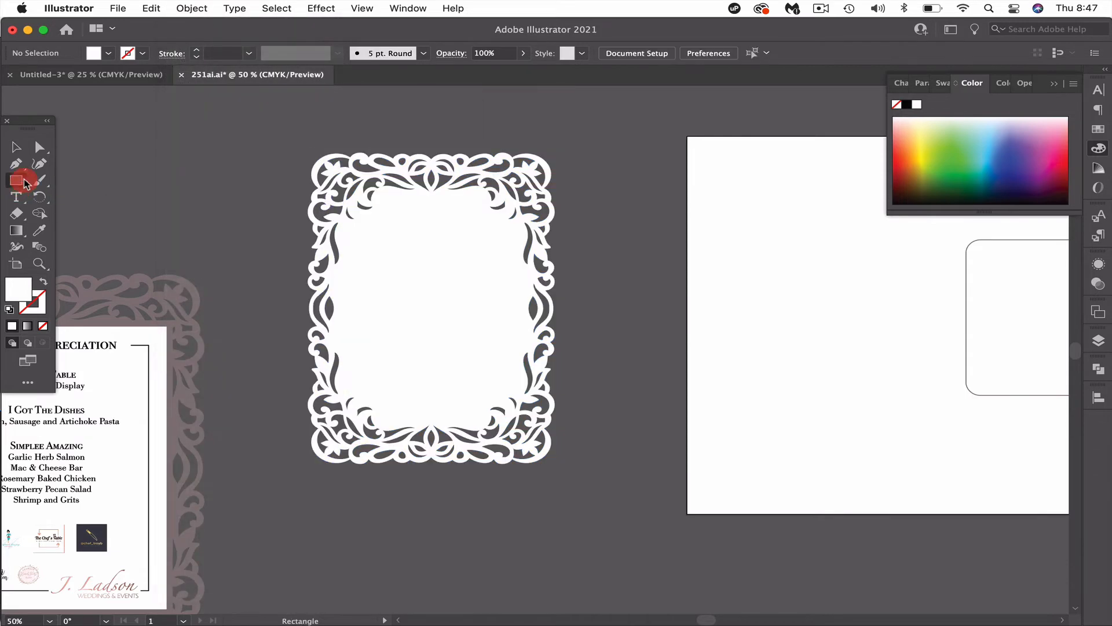
Draw a white rectangle over the frame's inner area and nudge it left, up and slightly right to center it.
{"action": "left_click_drag", "start_coordinate": [348, 194], "coordinate": [524, 430]}
{"action": "left_click", "coordinate": [18, 149]}
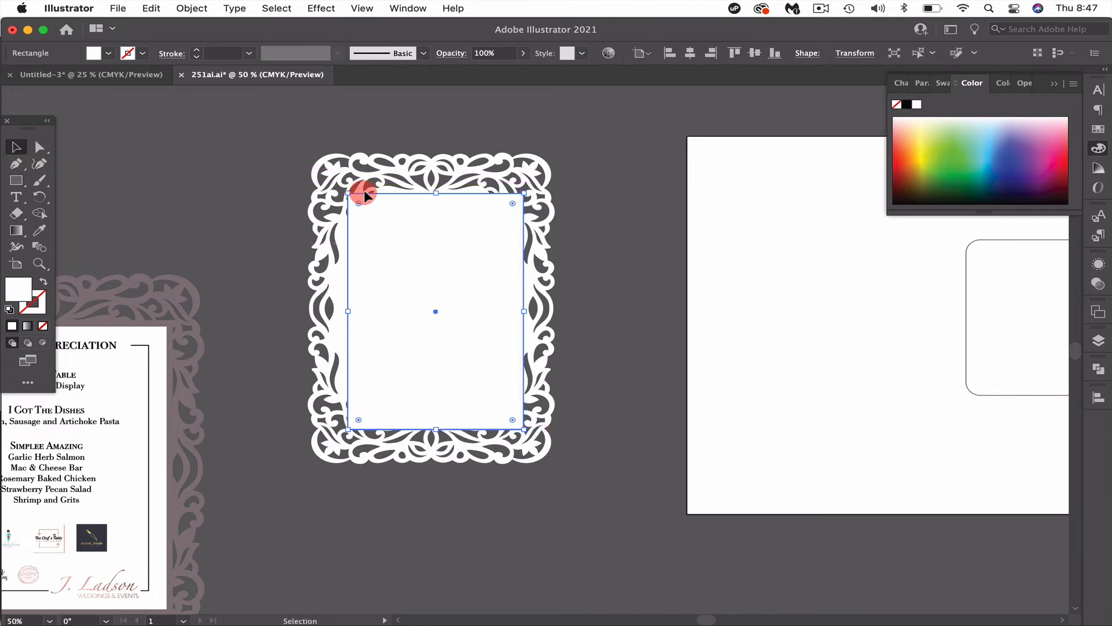
{"action": "key", "text": "Left"}
{"action": "key", "text": "Left"}
{"action": "key", "text": "Left"}
{"action": "key", "text": "Left"}
{"action": "key", "text": "Left"}
{"action": "key", "text": "Left"}
{"action": "key", "text": "Left"}
{"action": "key", "text": "Left"}
{"action": "key", "text": "Left"}
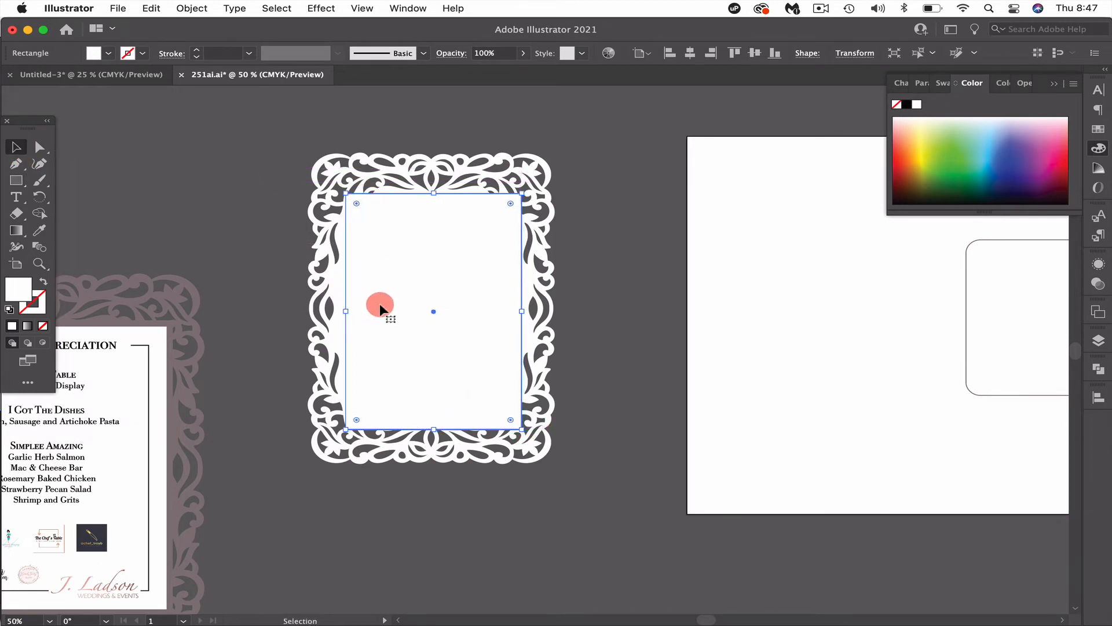
{"action": "key", "text": "Left"}
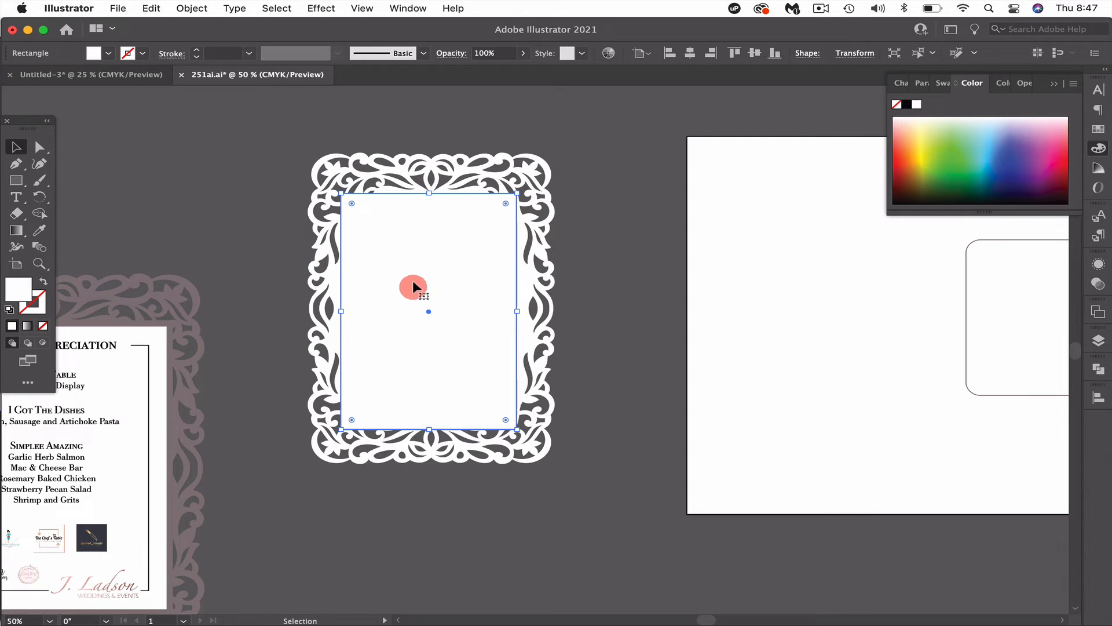
{"action": "key", "text": "Up"}
{"action": "key", "text": "Up"}
{"action": "key", "text": "Up"}
{"action": "key", "text": "Up"}
{"action": "key", "text": "Up"}
{"action": "key", "text": "Up"}
{"action": "key", "text": "Up"}
{"action": "key", "text": "Up"}
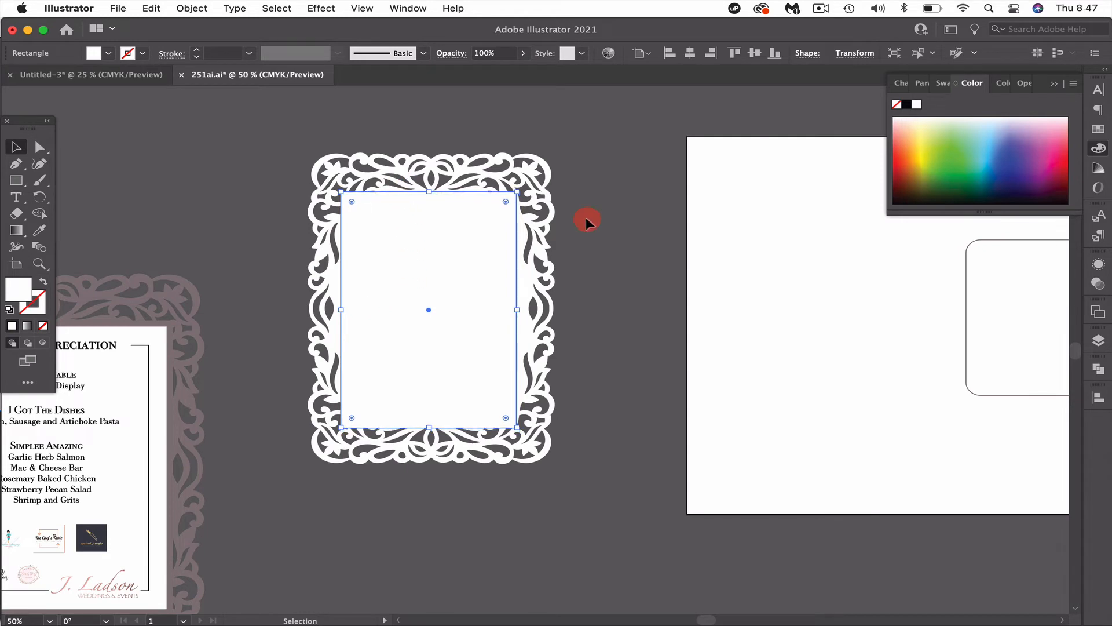
{"action": "key", "text": "Up"}
{"action": "key", "text": "Right"}
{"action": "key", "text": "Right"}
{"action": "key", "text": "Right"}
{"action": "key", "text": "Right"}
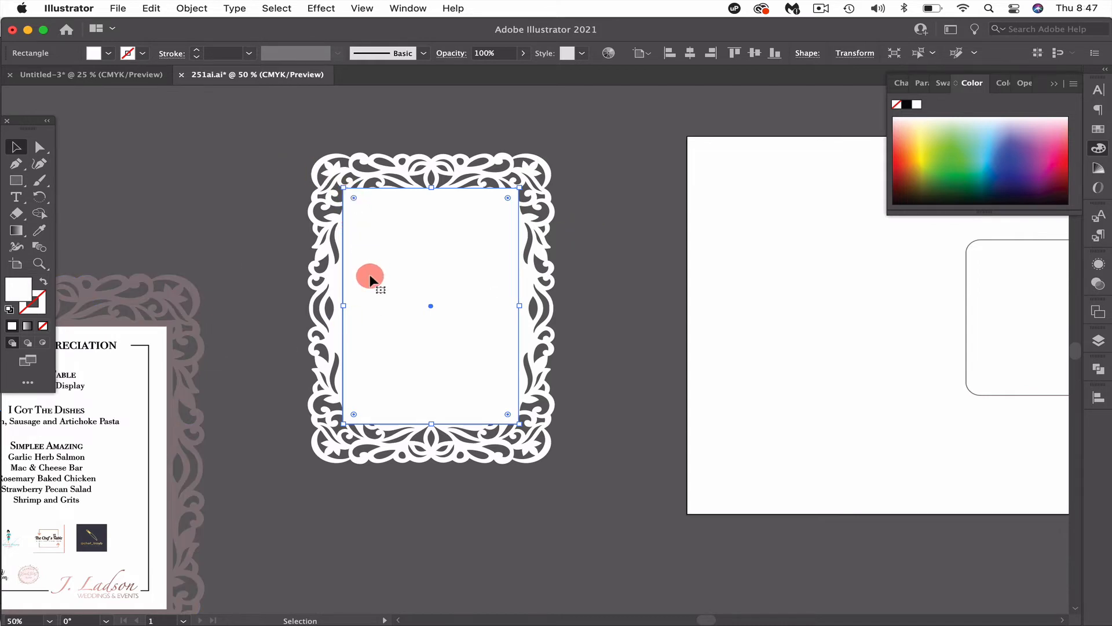
Deselect the inner rectangle and unlock all locked objects.
{"action": "left_click", "coordinate": [334, 174]}
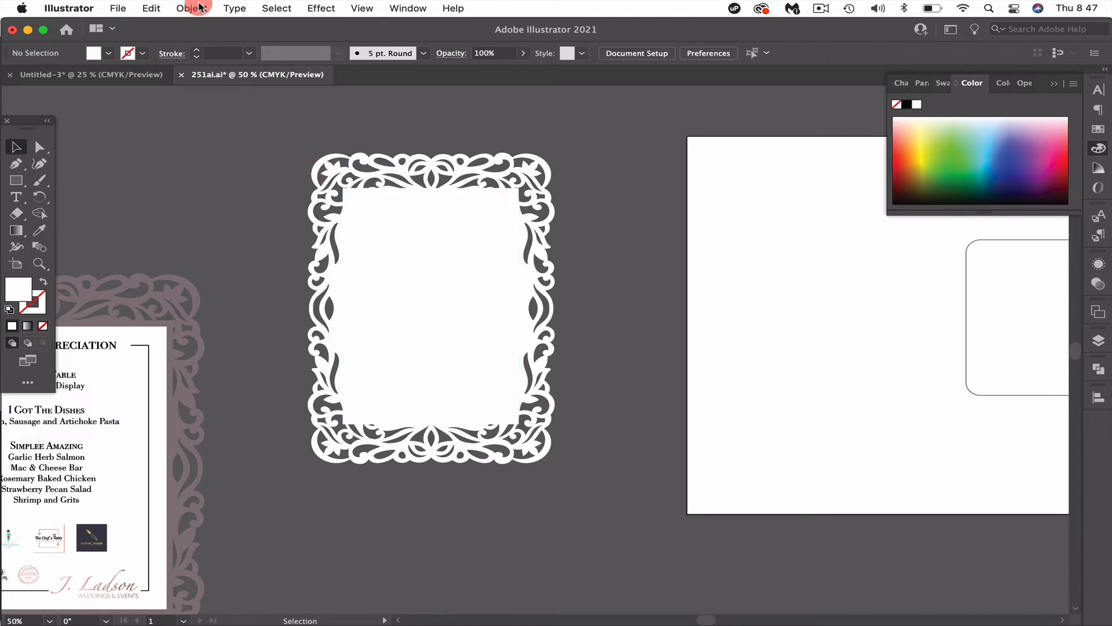
{"action": "left_click", "coordinate": [174, 7]}
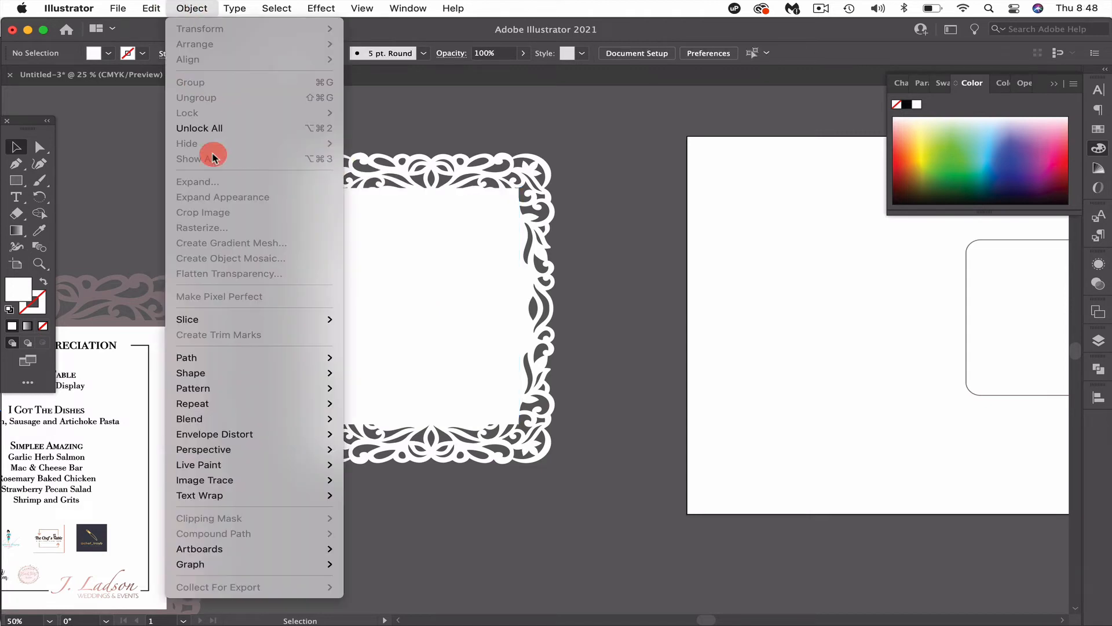
{"action": "left_click", "coordinate": [212, 127]}
Fill the inner rectangle with black and align it with the frame's vertical center.
{"action": "left_click", "coordinate": [440, 211]}
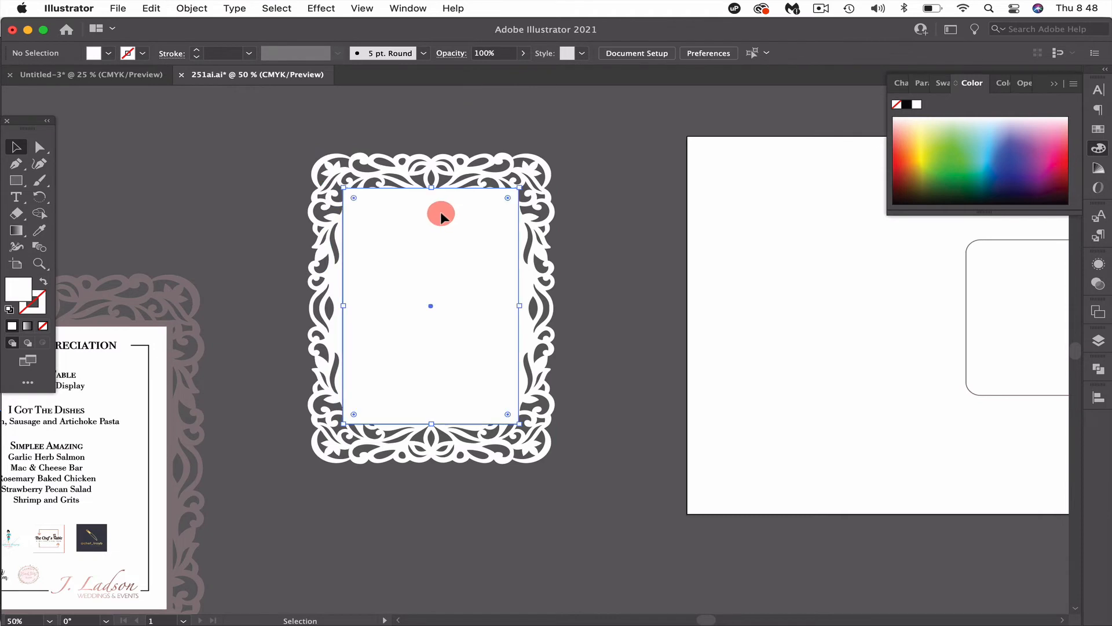
{"action": "left_click", "coordinate": [906, 107]}
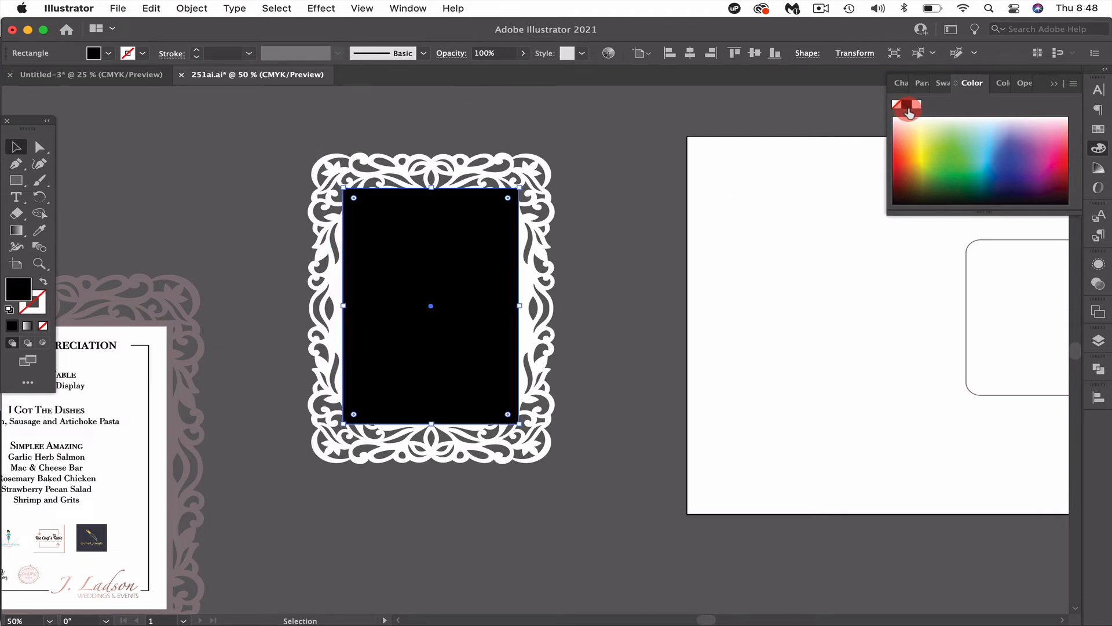
{"action": "left_click_drag", "start_coordinate": [260, 165], "coordinate": [444, 317]}
{"action": "left_click", "coordinate": [755, 54]}
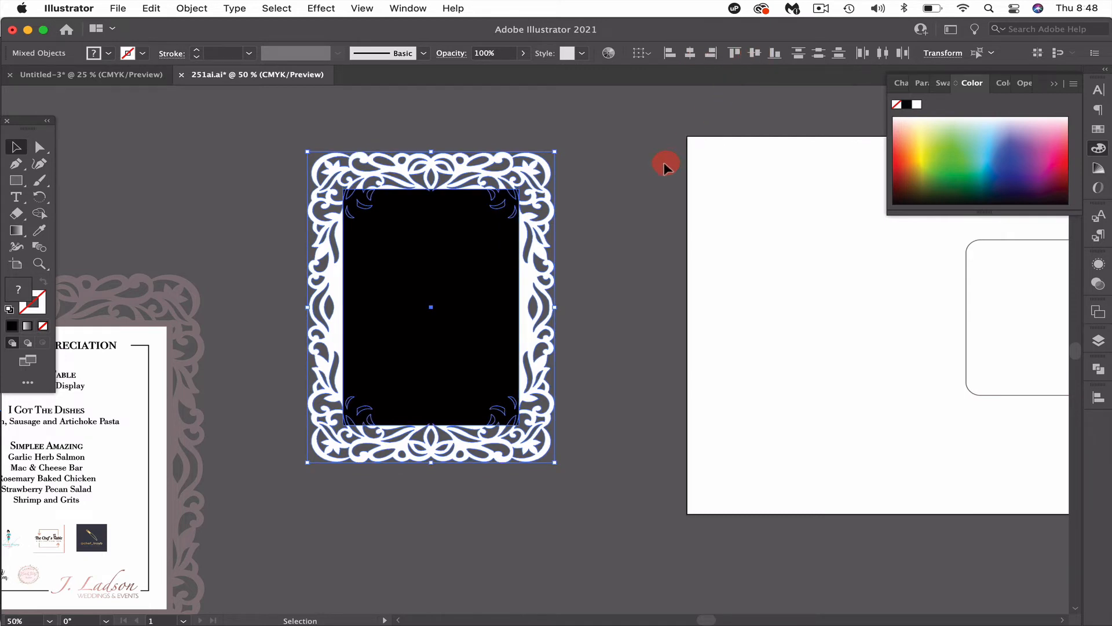
Resize the black rectangle by pulling its upper-left corner slightly inward from the frame's ornament.
{"action": "left_click", "coordinate": [39, 264]}
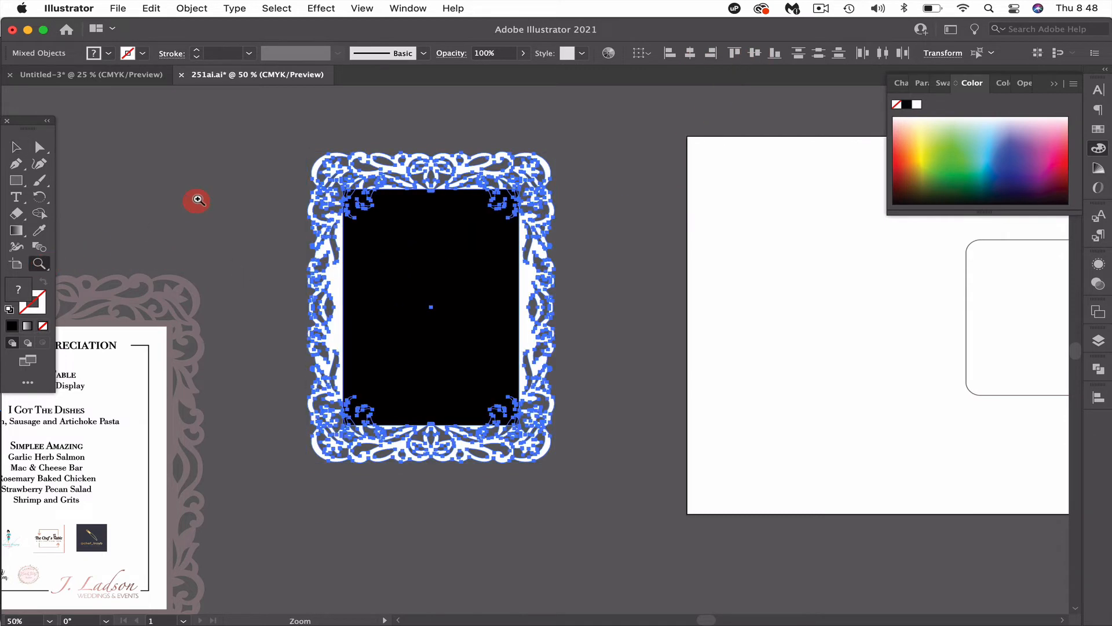
{"action": "left_click_drag", "start_coordinate": [193, 198], "coordinate": [390, 255]}
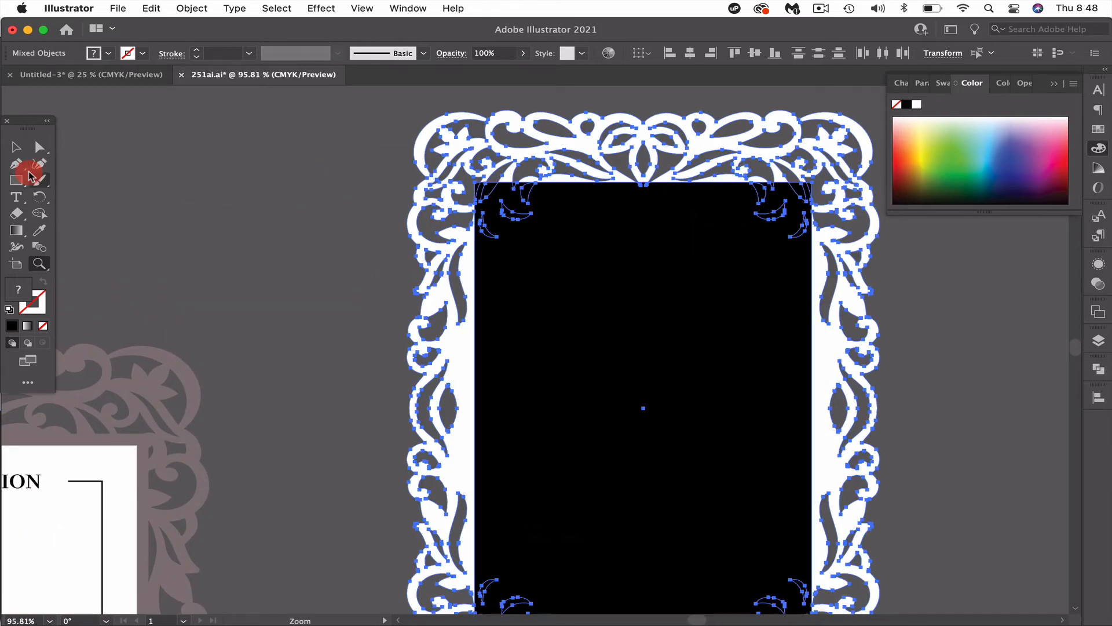
{"action": "left_click", "coordinate": [16, 147]}
{"action": "left_click", "coordinate": [123, 206]}
{"action": "left_click", "coordinate": [579, 241]}
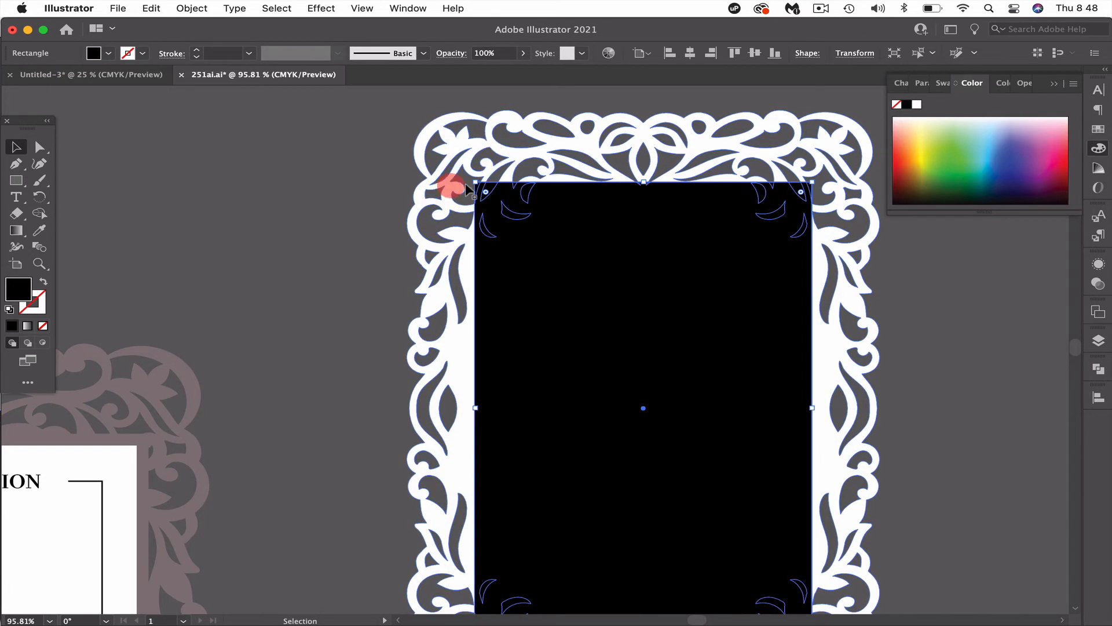
{"action": "left_click_drag", "start_coordinate": [475, 182], "coordinate": [485, 183]}
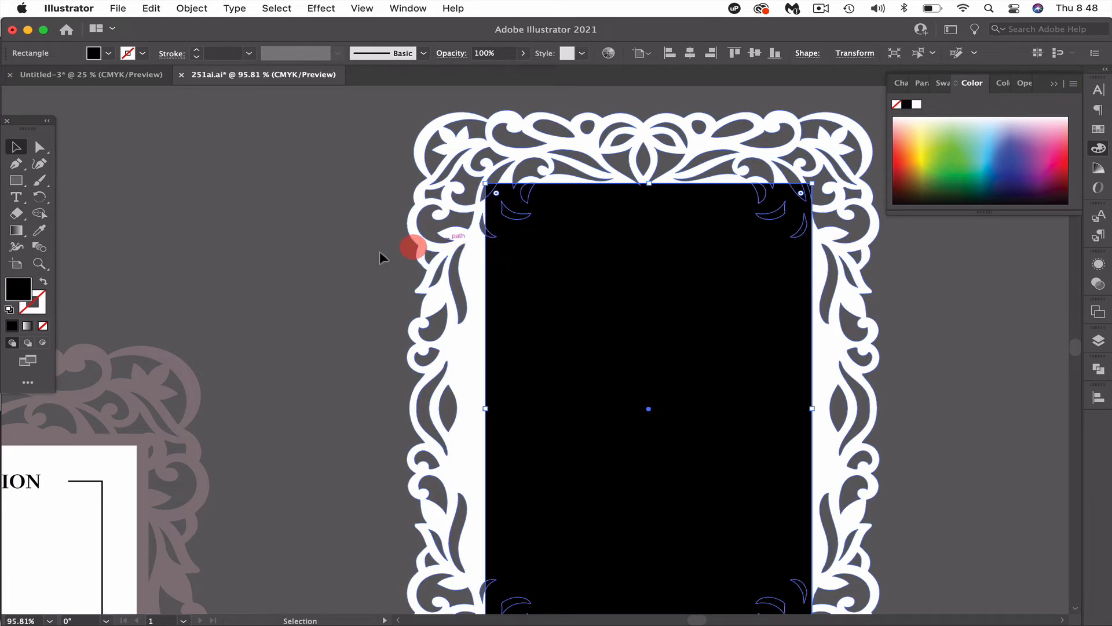
Center the black rectangle and the ornamental frame on each other horizontally and vertically.
{"action": "left_click_drag", "start_coordinate": [360, 257], "coordinate": [543, 314]}
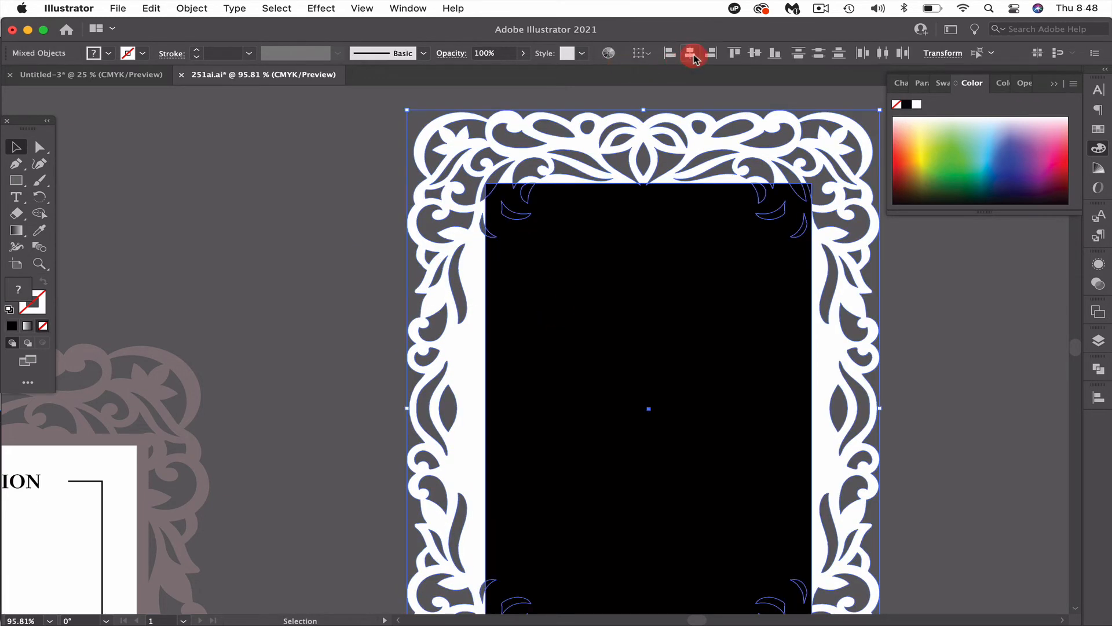
{"action": "left_click", "coordinate": [692, 55]}
{"action": "left_click", "coordinate": [751, 55]}
{"action": "left_click", "coordinate": [366, 338]}
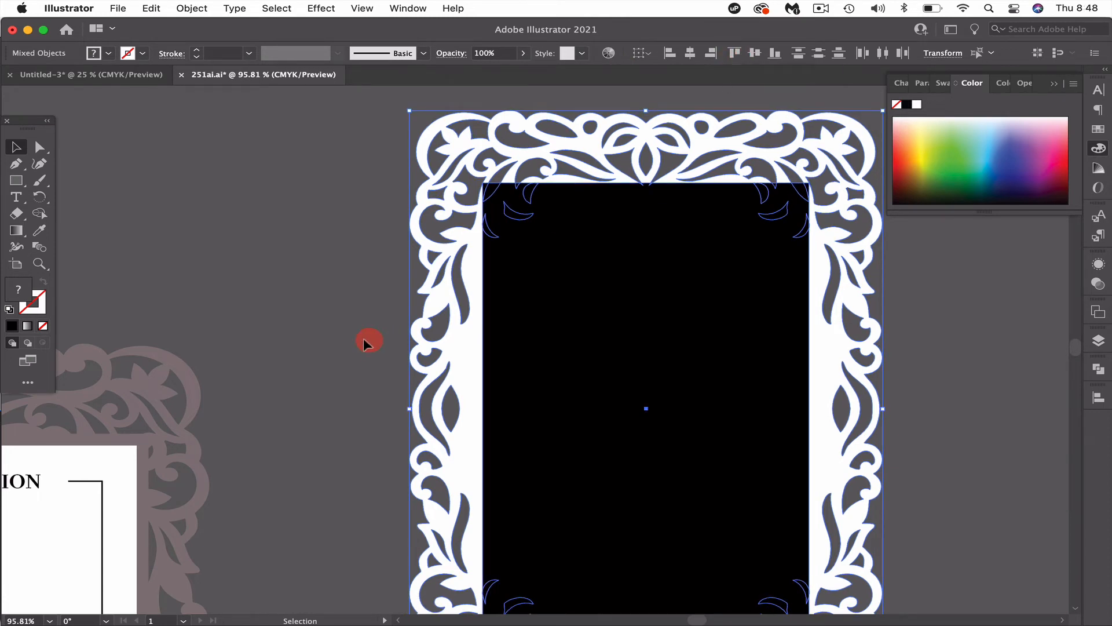
Unite the ornamental frame and the black inner rectangle into one solid shape.
{"action": "scroll", "coordinate": [409, 369], "scroll_direction": "down", "scroll_amount": 4}
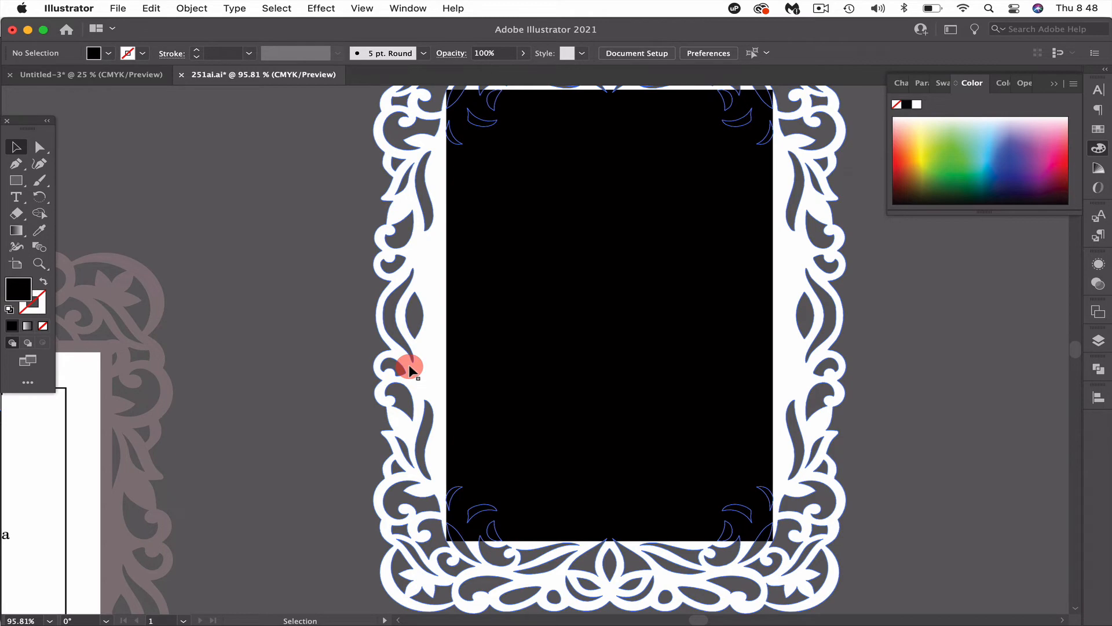
{"action": "scroll", "coordinate": [409, 369], "scroll_direction": "right", "scroll_amount": 3}
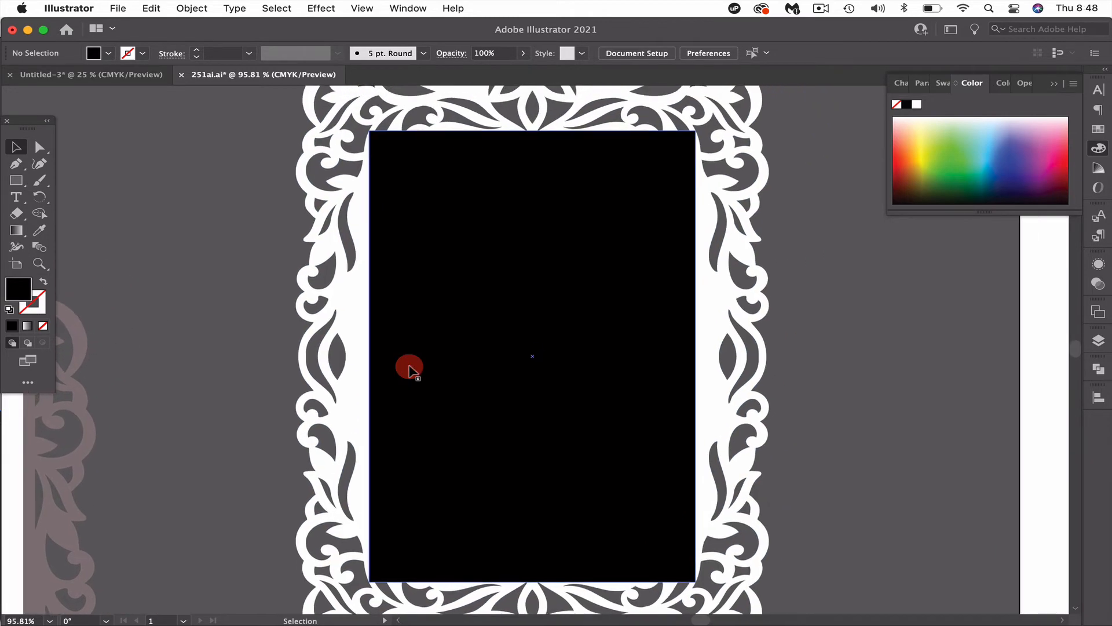
{"action": "scroll", "coordinate": [409, 369], "scroll_direction": "right", "scroll_amount": 3}
{"action": "scroll", "coordinate": [409, 369], "scroll_direction": "up", "scroll_amount": 2}
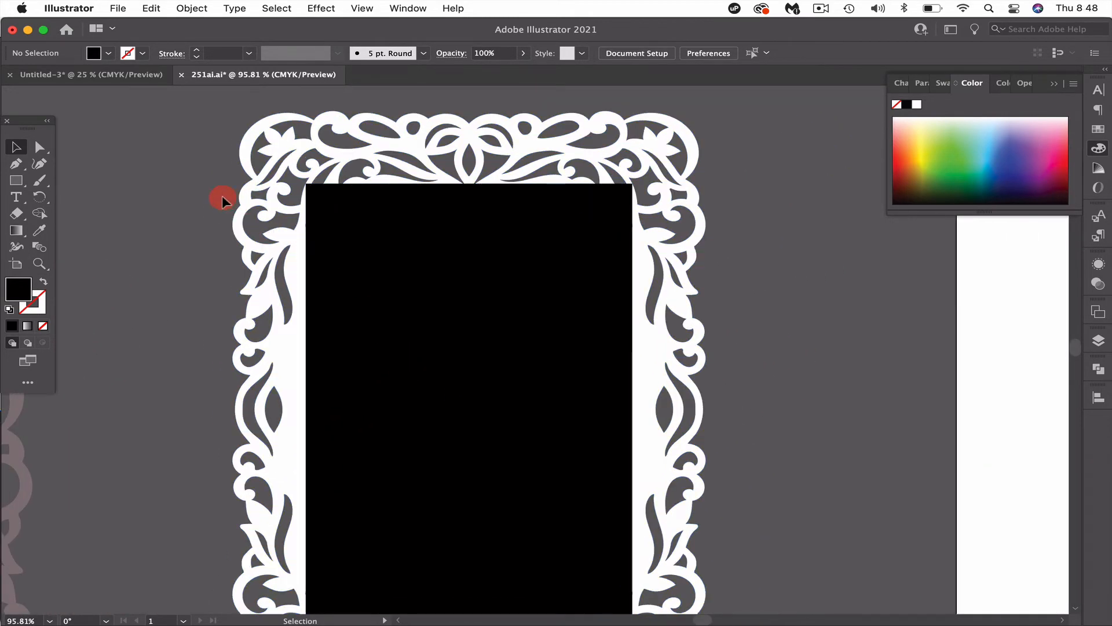
{"action": "left_click_drag", "start_coordinate": [201, 190], "coordinate": [387, 298]}
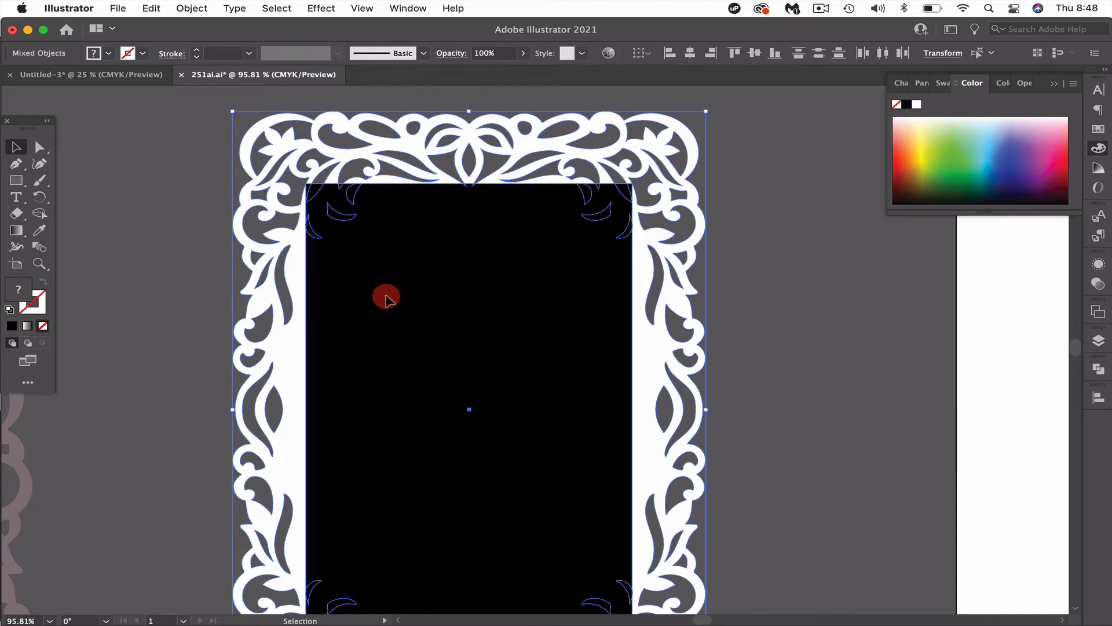
{"action": "left_click", "coordinate": [1099, 369]}
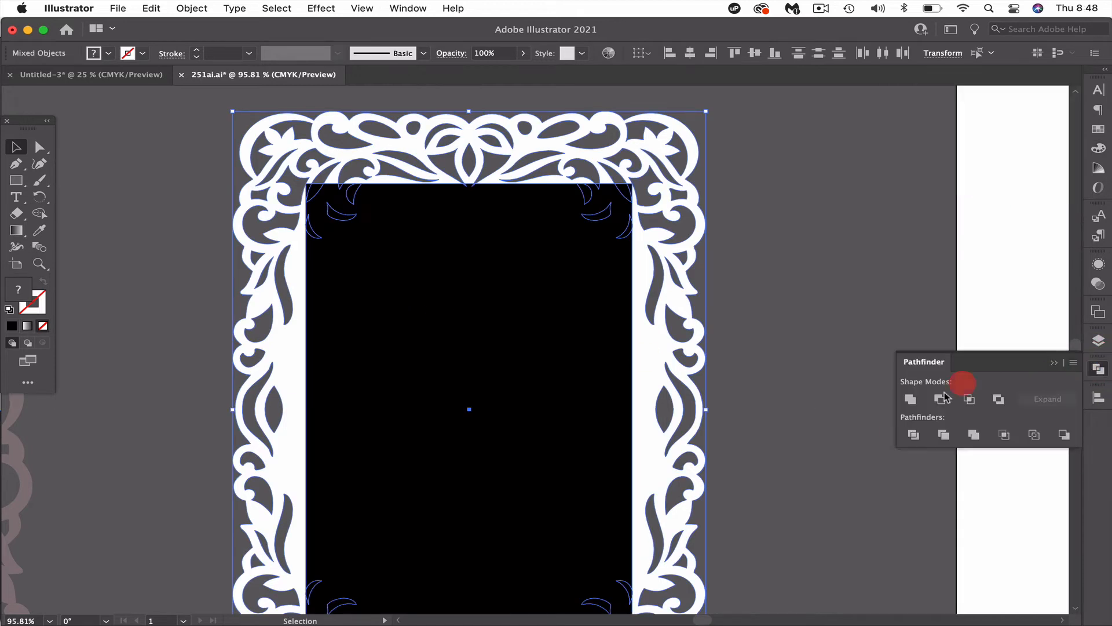
{"action": "left_click", "coordinate": [910, 399]}
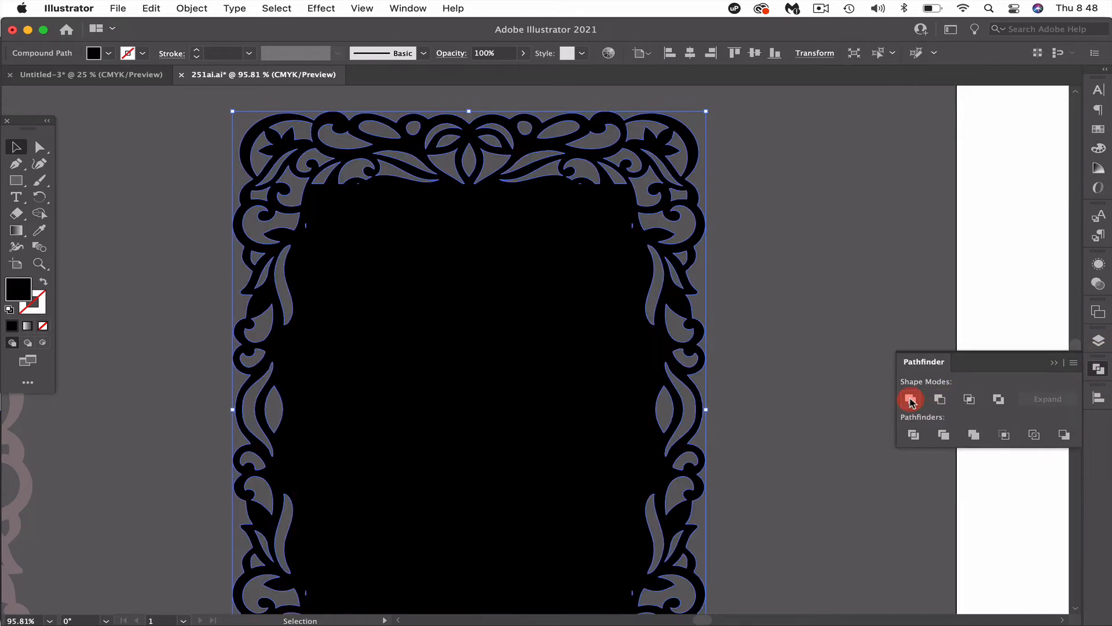
Move the Client Appreciation menu card off the mauve frame to beside the black one and shrink it to about 3.16 × 4.27 in.
{"action": "scroll", "coordinate": [818, 318], "scroll_direction": "down", "scroll_amount": 5}
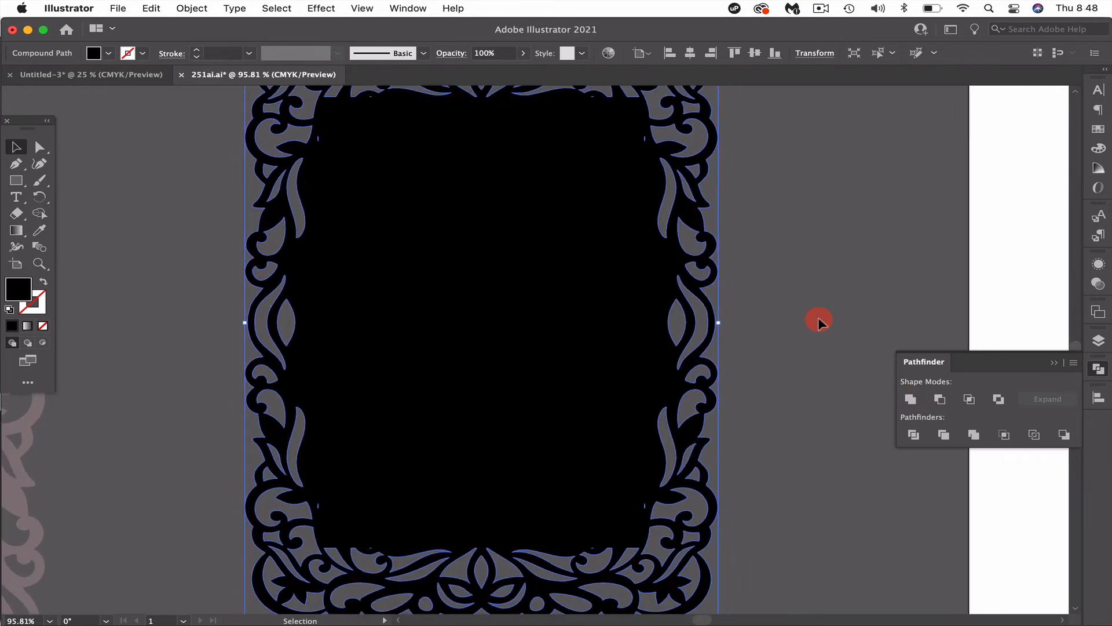
{"action": "key", "text": "super+minus"}
{"action": "key", "text": "super+minus"}
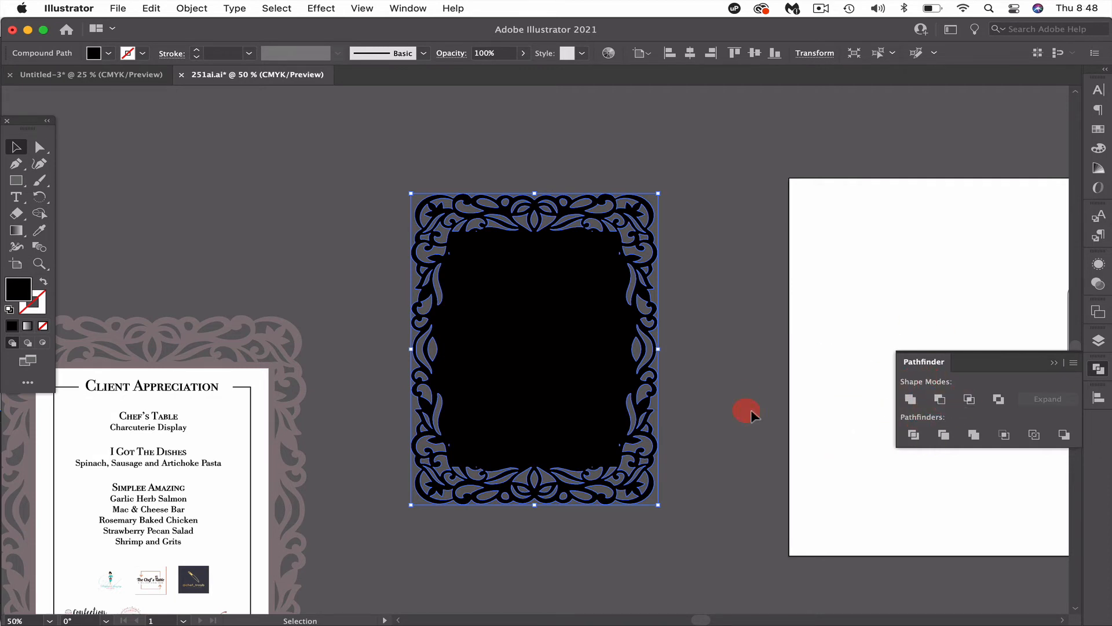
{"action": "left_click", "coordinate": [158, 414]}
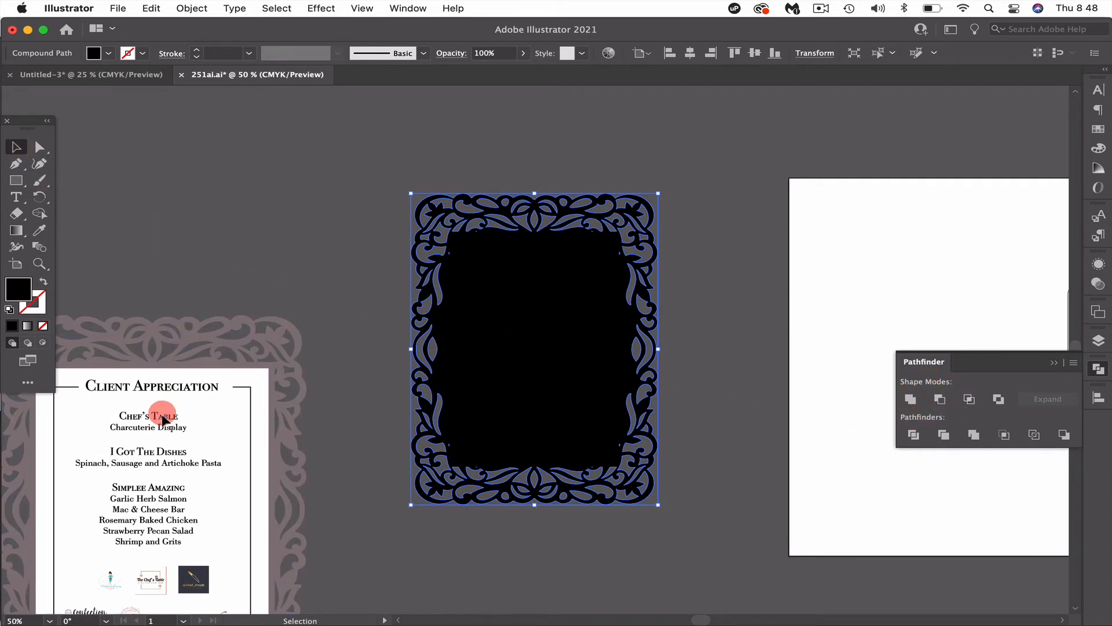
{"action": "left_click_drag", "start_coordinate": [157, 413], "coordinate": [304, 240]}
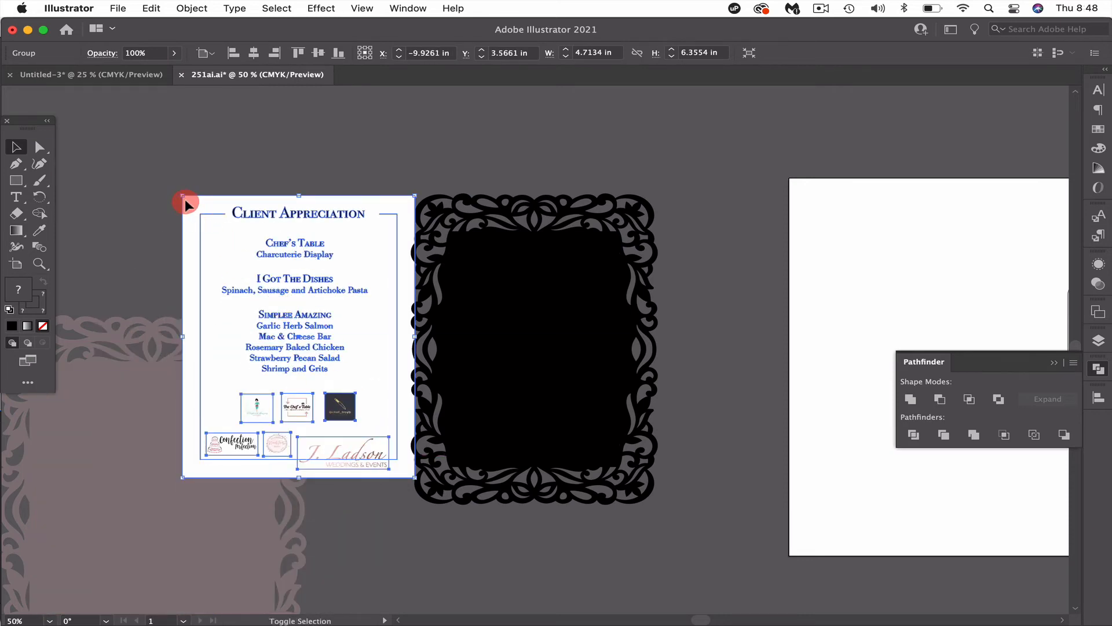
{"action": "left_click_drag", "start_coordinate": [184, 197], "coordinate": [259, 289]}
{"action": "left_click_drag", "start_coordinate": [310, 320], "coordinate": [301, 225]}
Bring the menu card to the front and place it over the middle of the black frame.
{"action": "left_click", "coordinate": [206, 10]}
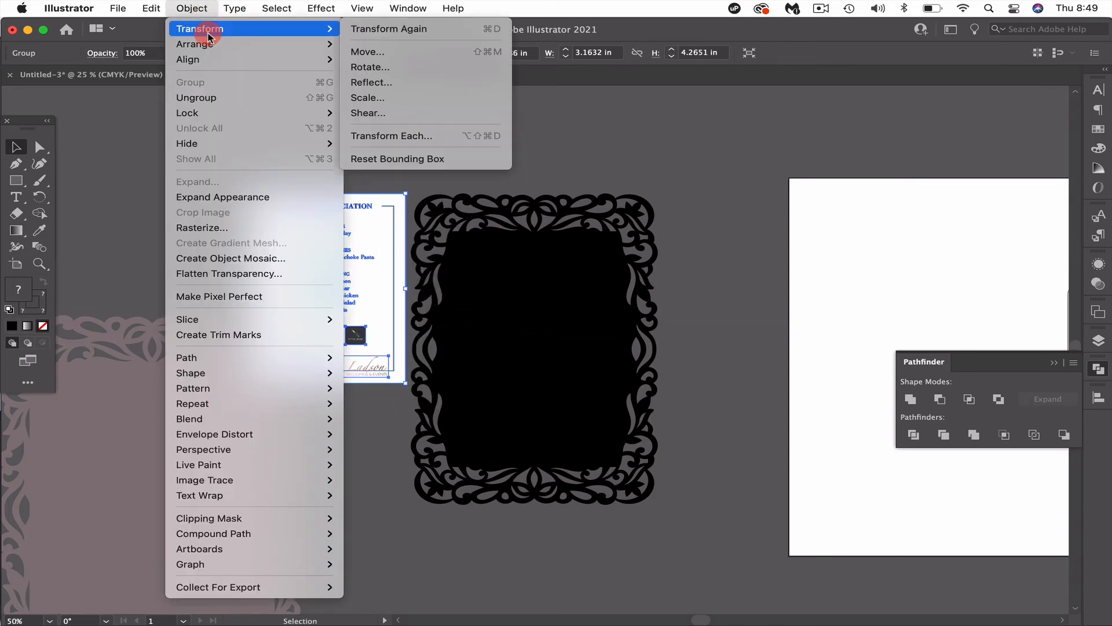
{"action": "mouse_move", "coordinate": [210, 44]}
{"action": "left_click", "coordinate": [384, 43]}
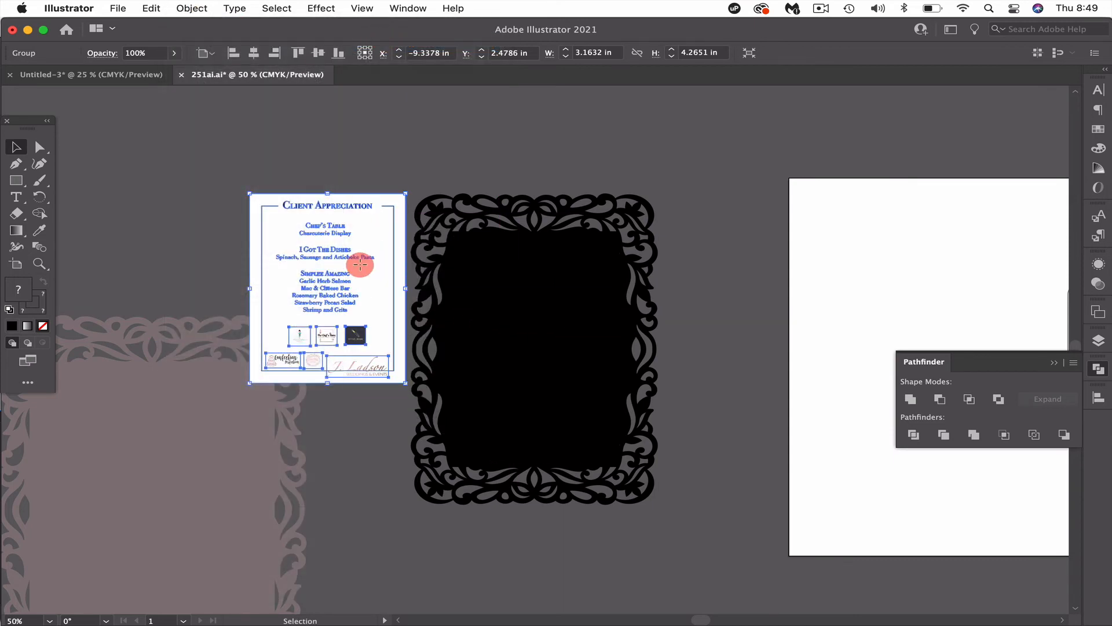
{"action": "left_click_drag", "start_coordinate": [360, 264], "coordinate": [569, 303]}
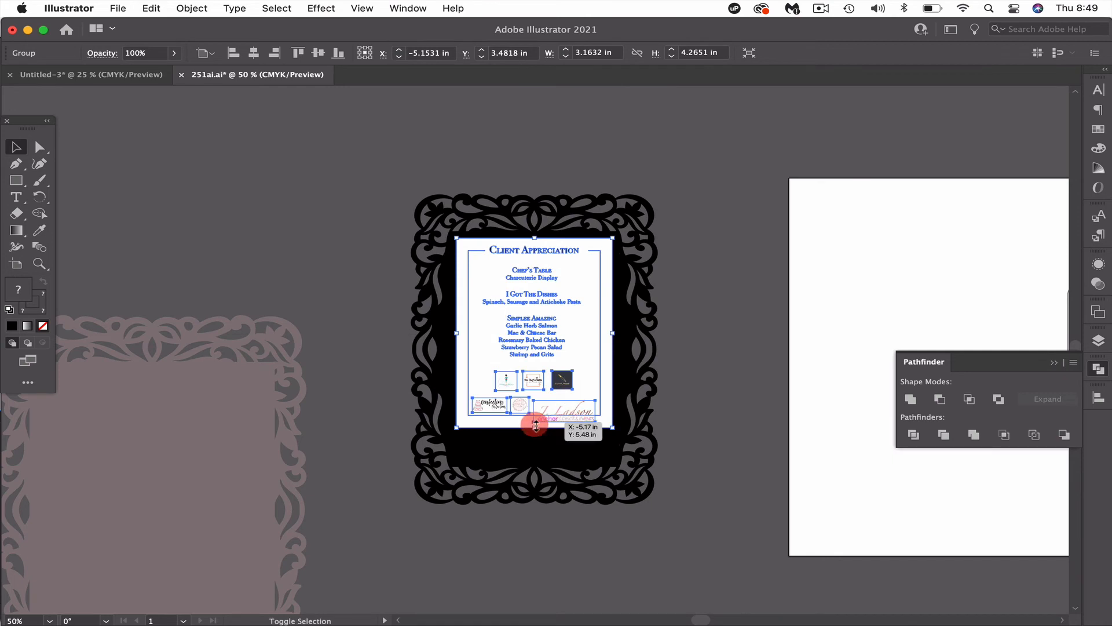
Enlarge the menu card proportionally to about 3.92 × 5.29 in to cover the frame's inner area and nudge it up slightly.
{"action": "left_click_drag", "start_coordinate": [536, 427], "coordinate": [533, 457]}
{"action": "left_click_drag", "start_coordinate": [622, 456], "coordinate": [577, 423]}
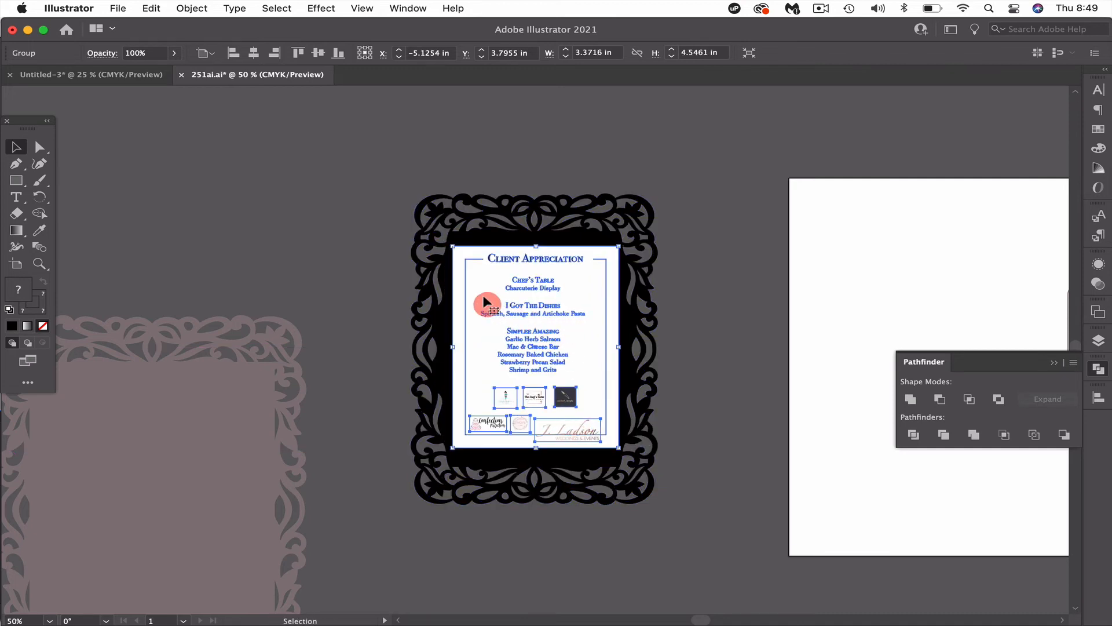
{"action": "left_click_drag", "start_coordinate": [453, 245], "coordinate": [444, 240]}
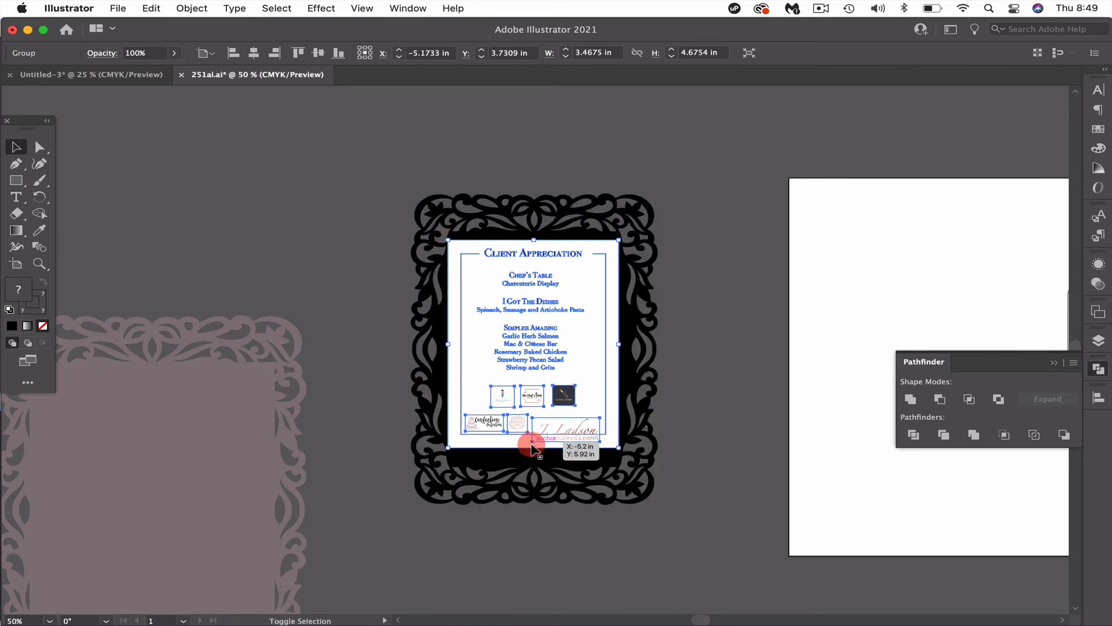
{"action": "left_click_drag", "start_coordinate": [532, 446], "coordinate": [533, 471]}
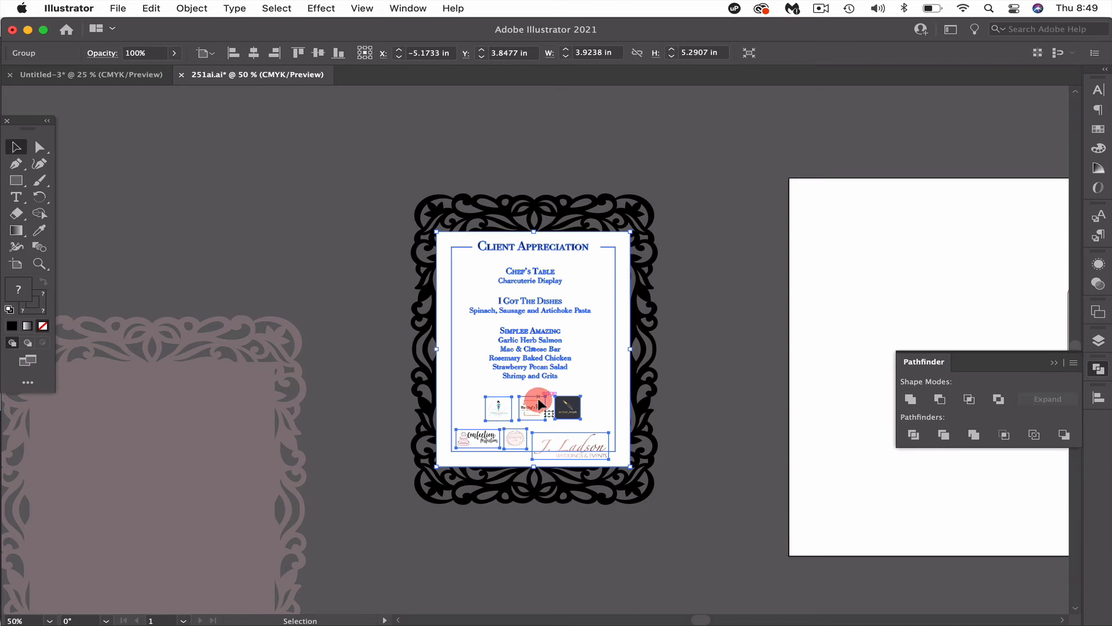
{"action": "key", "text": "Up"}
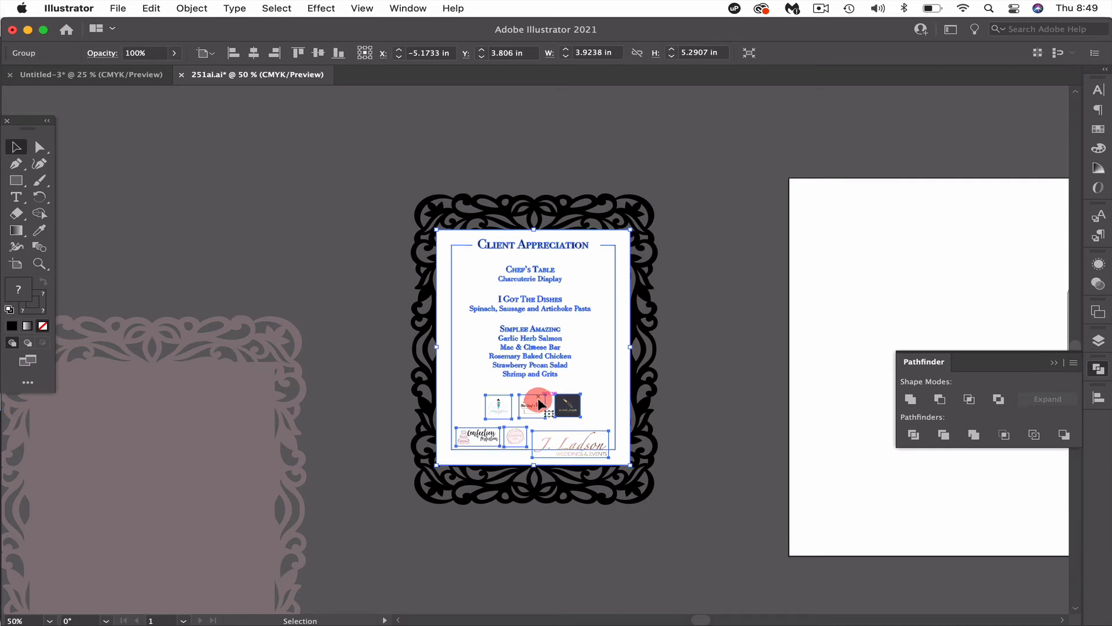
Place a copy of the resized menu card on the mauve frame and ungroup the card on the black frame.
{"action": "left_click_drag", "start_coordinate": [538, 404], "coordinate": [131, 504]}
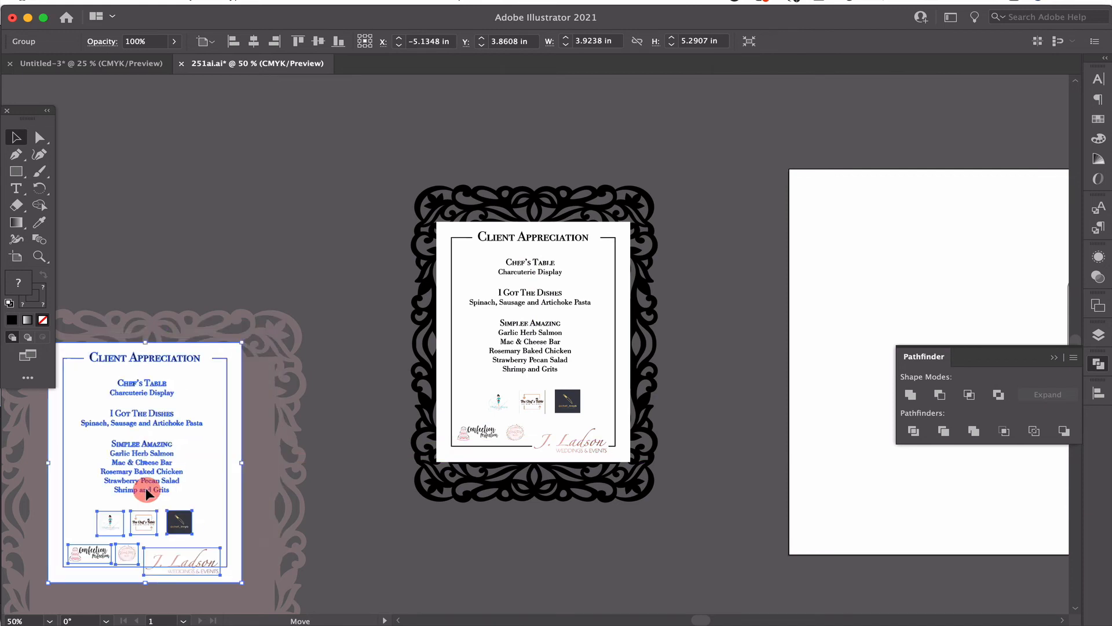
{"action": "left_click", "coordinate": [518, 219]}
{"action": "left_click", "coordinate": [198, 1]}
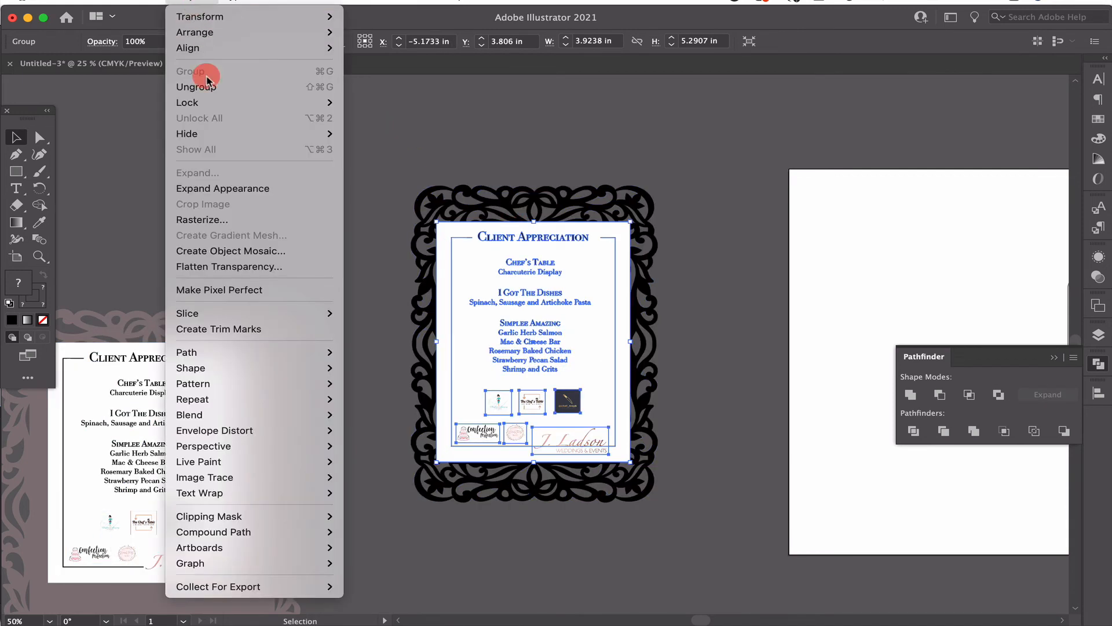
{"action": "left_click", "coordinate": [208, 87]}
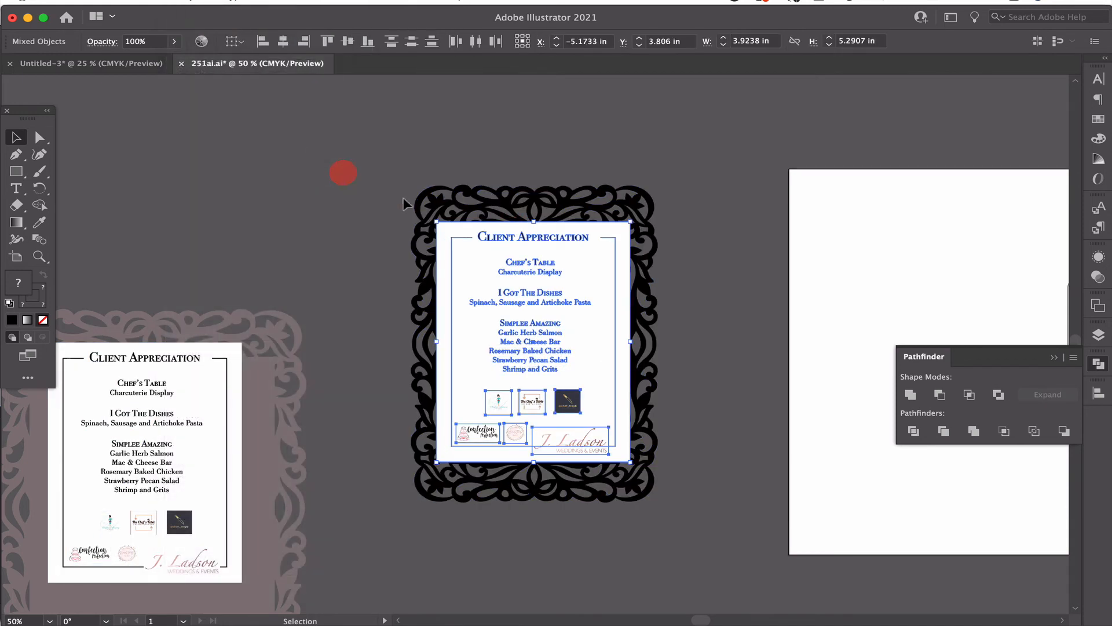
Select the black frame together with the card's background group and move both up and away from the menu text.
{"action": "left_click", "coordinate": [422, 221]}
{"action": "left_click", "coordinate": [492, 249]}
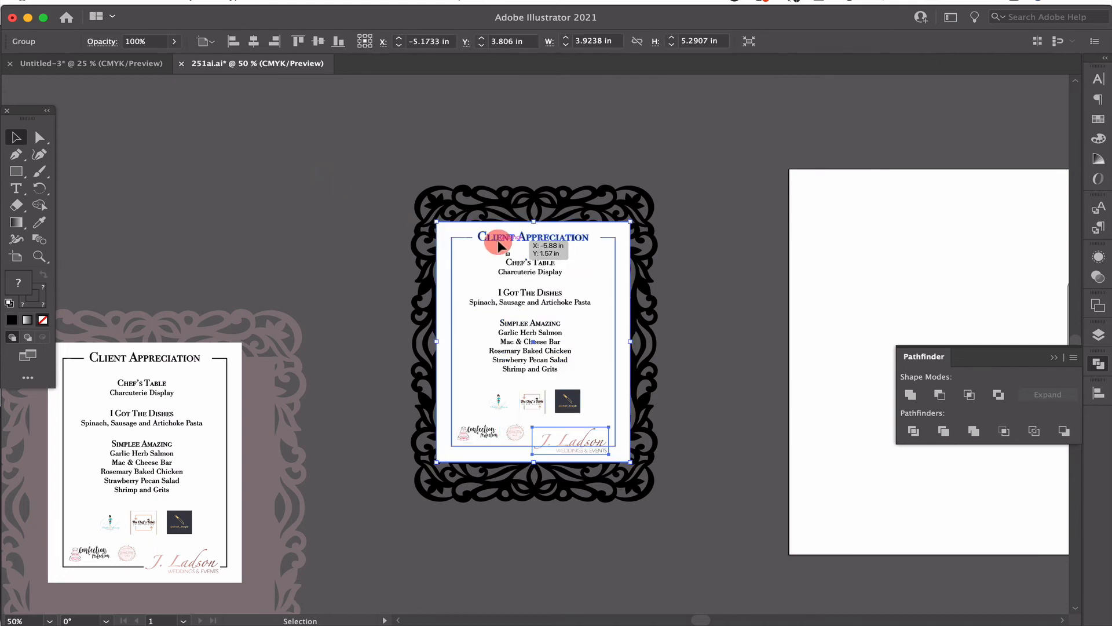
{"action": "left_click", "coordinate": [455, 205]}
{"action": "left_click", "coordinate": [390, 223]}
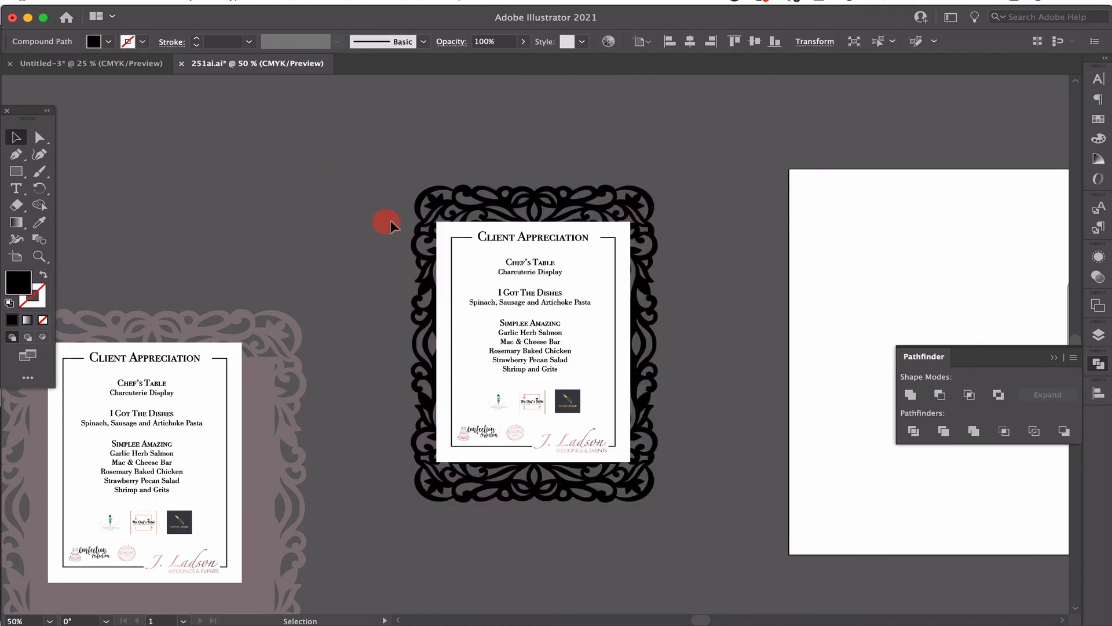
{"action": "left_click", "coordinate": [534, 238]}
{"action": "left_click", "coordinate": [446, 179]}
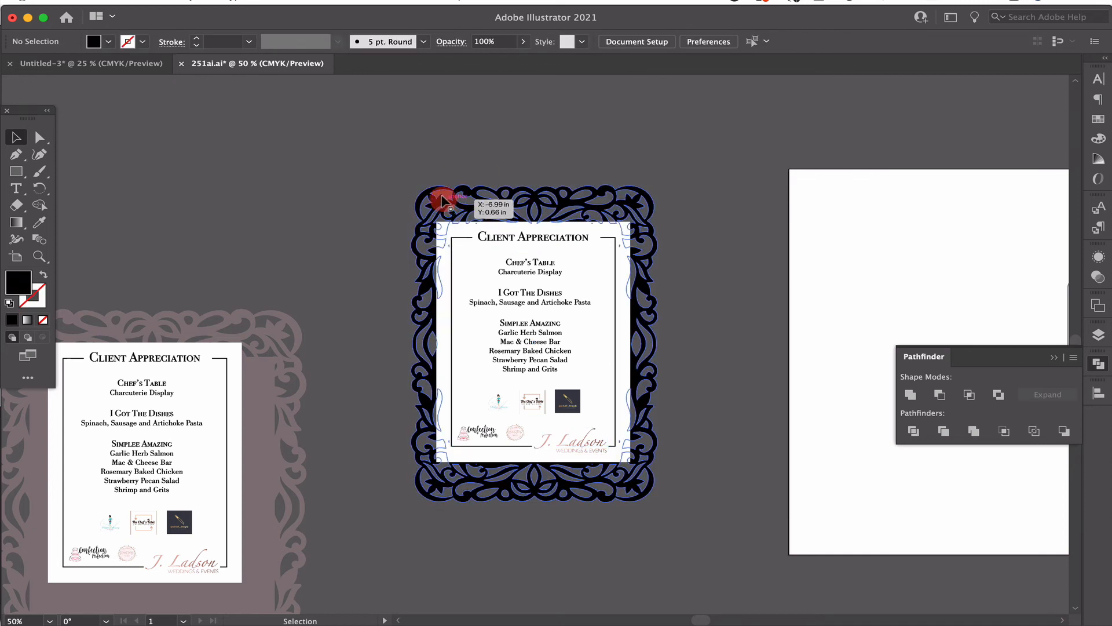
{"action": "left_click", "coordinate": [441, 200]}
{"action": "left_click", "coordinate": [454, 228], "text": "shift"}
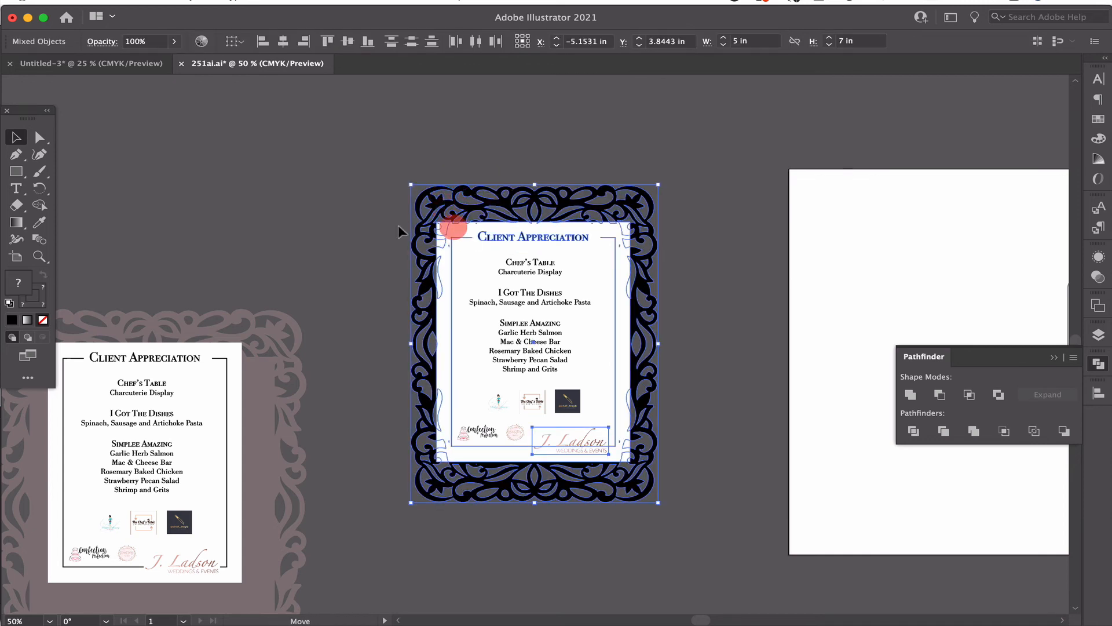
{"action": "left_click_drag", "start_coordinate": [453, 228], "coordinate": [223, 128]}
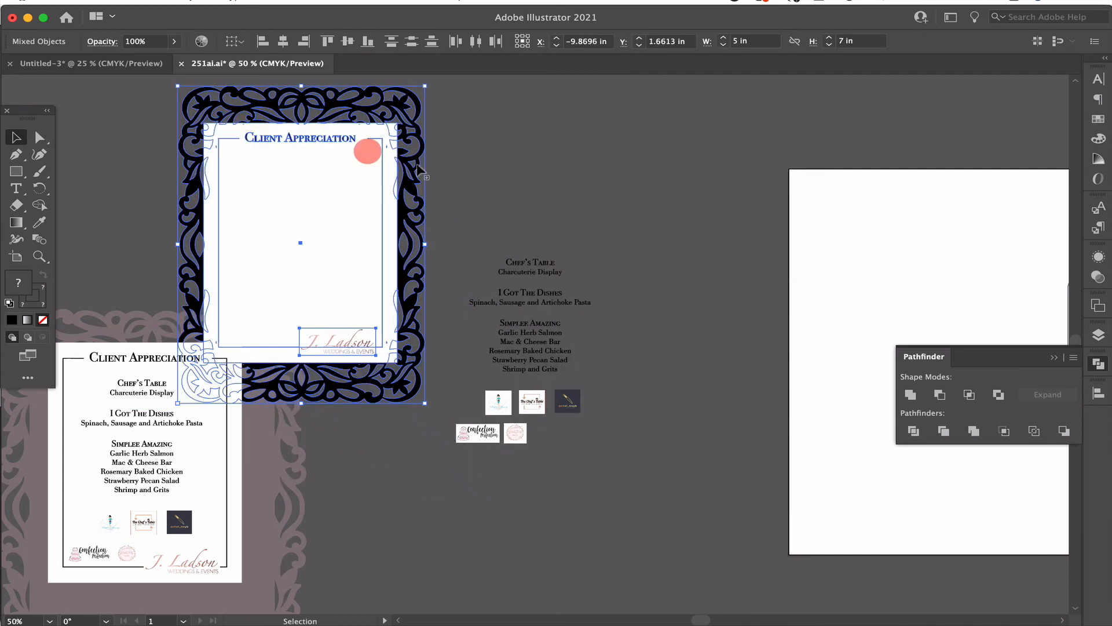
Delete the loose menu text and small logos left behind and move the frame and card background back into the cleared space.
{"action": "left_click", "coordinate": [599, 500]}
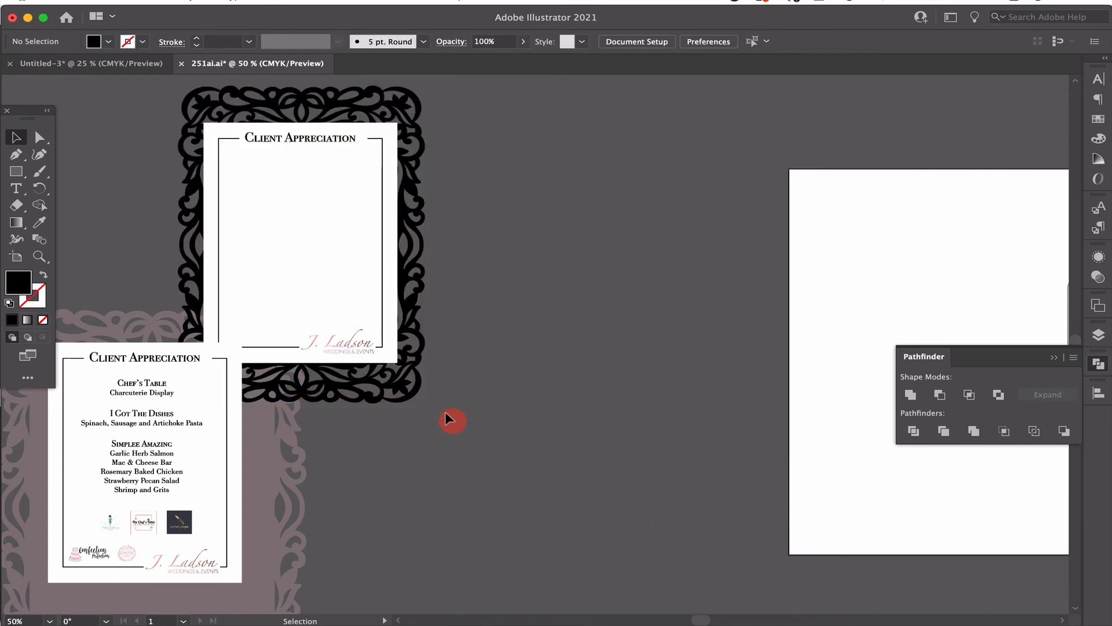
{"action": "left_click_drag", "start_coordinate": [340, 251], "coordinate": [572, 321]}
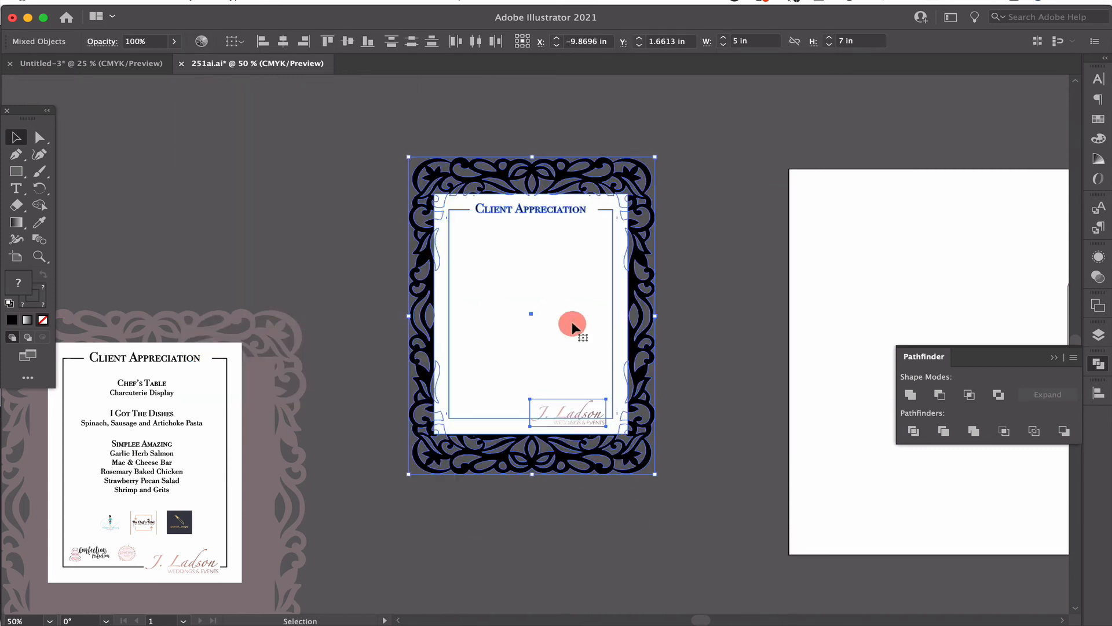
Ungroup the card background on the black frame and delete its Client Appreciation title, border line and weddings logo.
{"action": "left_click", "coordinate": [204, 3]}
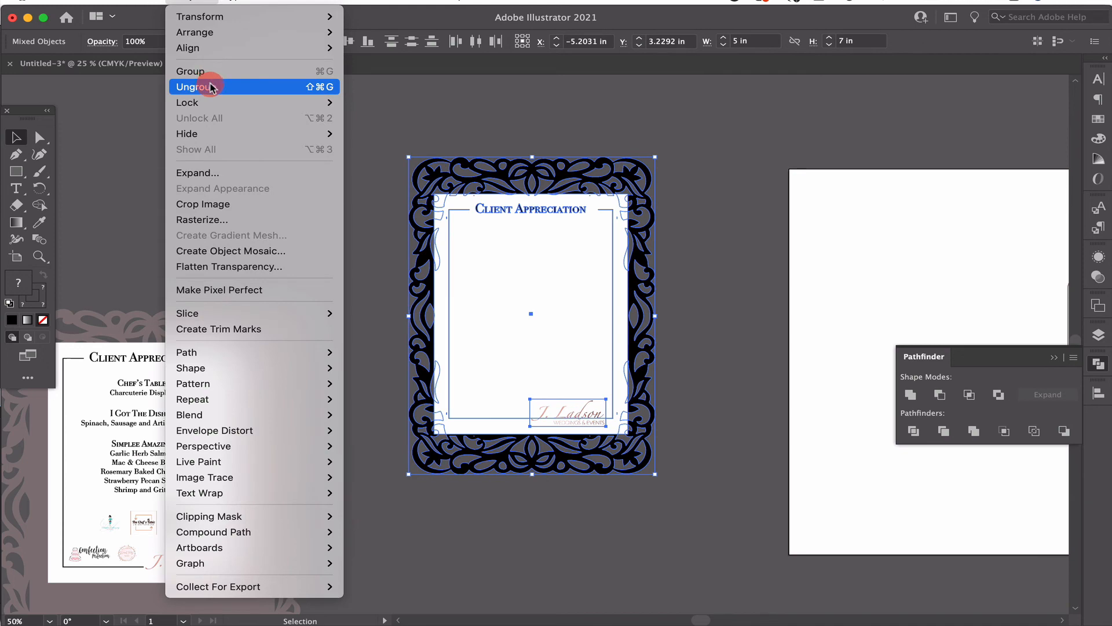
{"action": "left_click", "coordinate": [210, 87]}
{"action": "left_click", "coordinate": [348, 136]}
{"action": "left_click", "coordinate": [556, 212]}
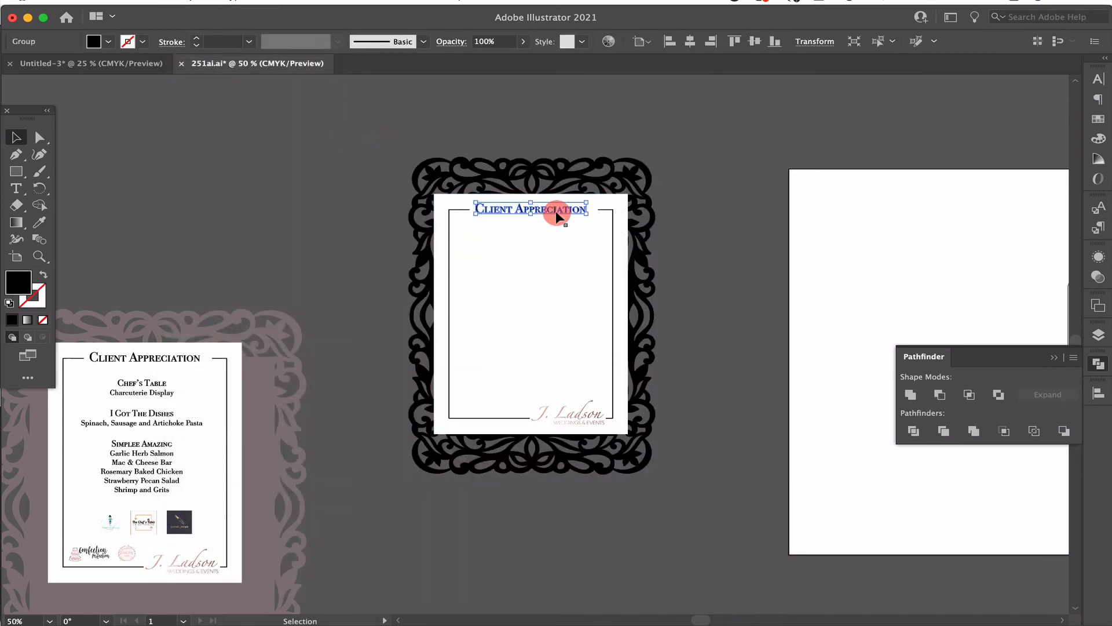
{"action": "key", "text": "Delete"}
{"action": "left_click", "coordinate": [599, 210]}
{"action": "key", "text": "Delete"}
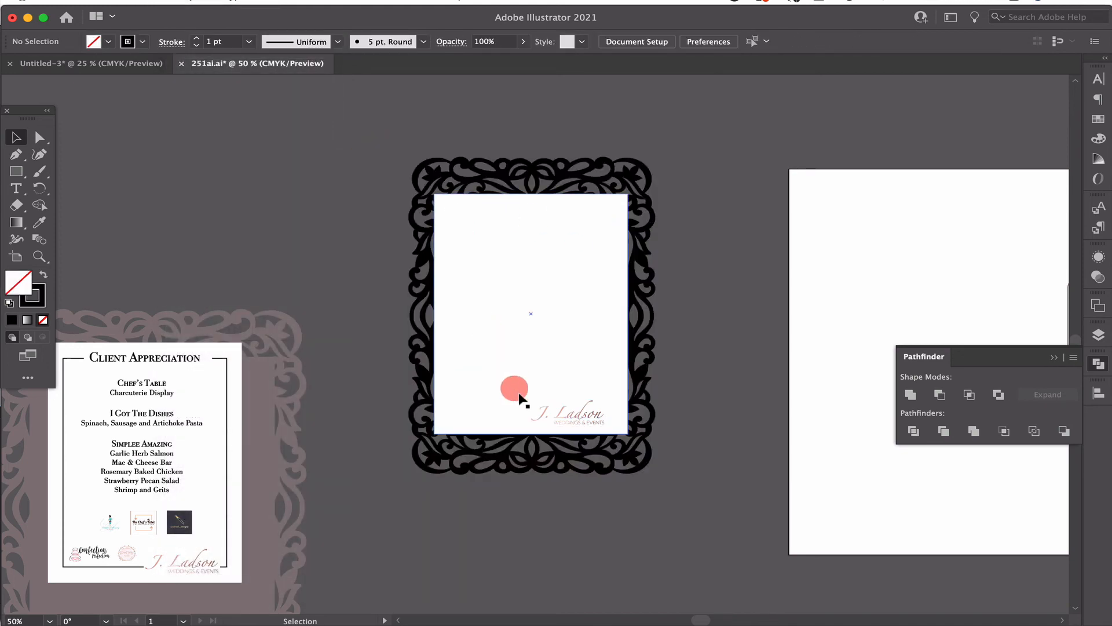
{"action": "left_click", "coordinate": [520, 398]}
{"action": "key", "text": "Delete"}
Unite the white card rectangle and the black frame into a single shape.
{"action": "left_click", "coordinate": [561, 373]}
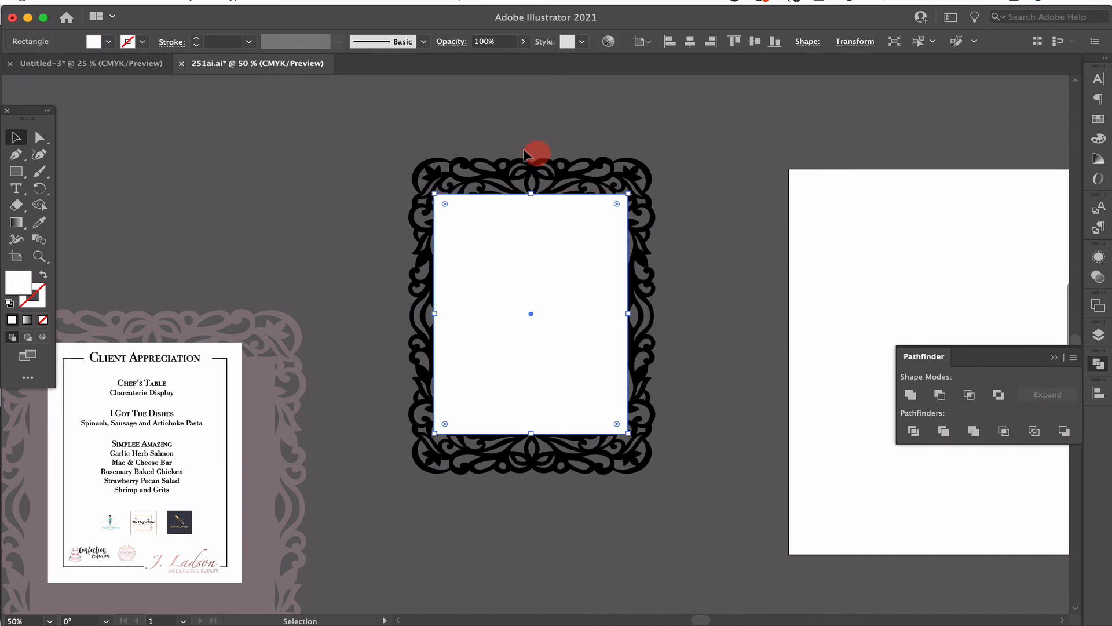
{"action": "left_click_drag", "start_coordinate": [563, 303], "coordinate": [563, 302]}
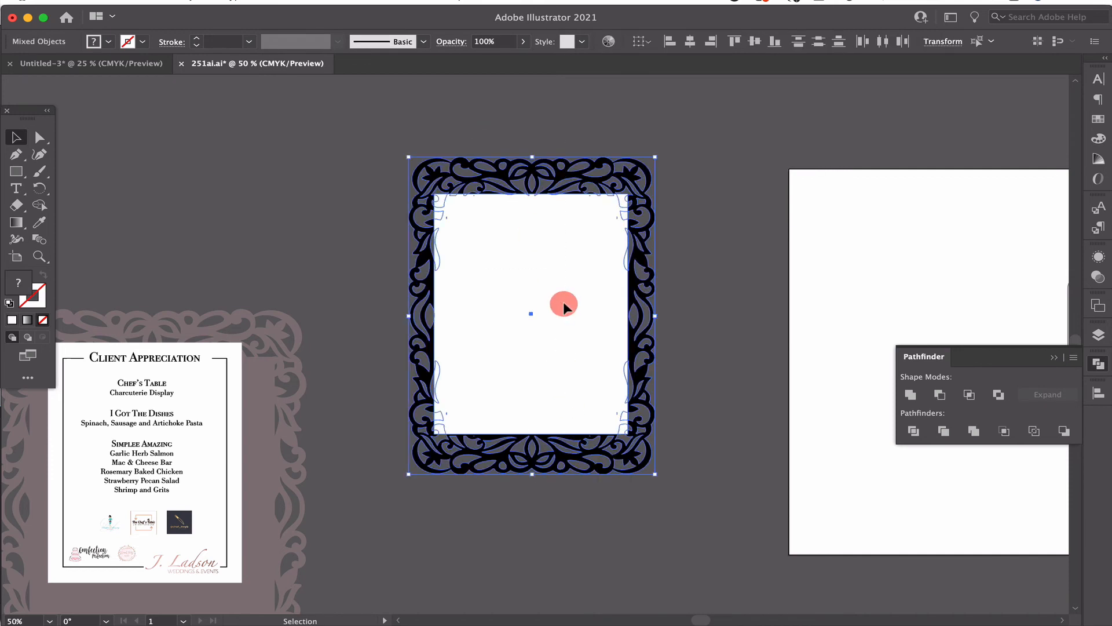
{"action": "left_click", "coordinate": [910, 394]}
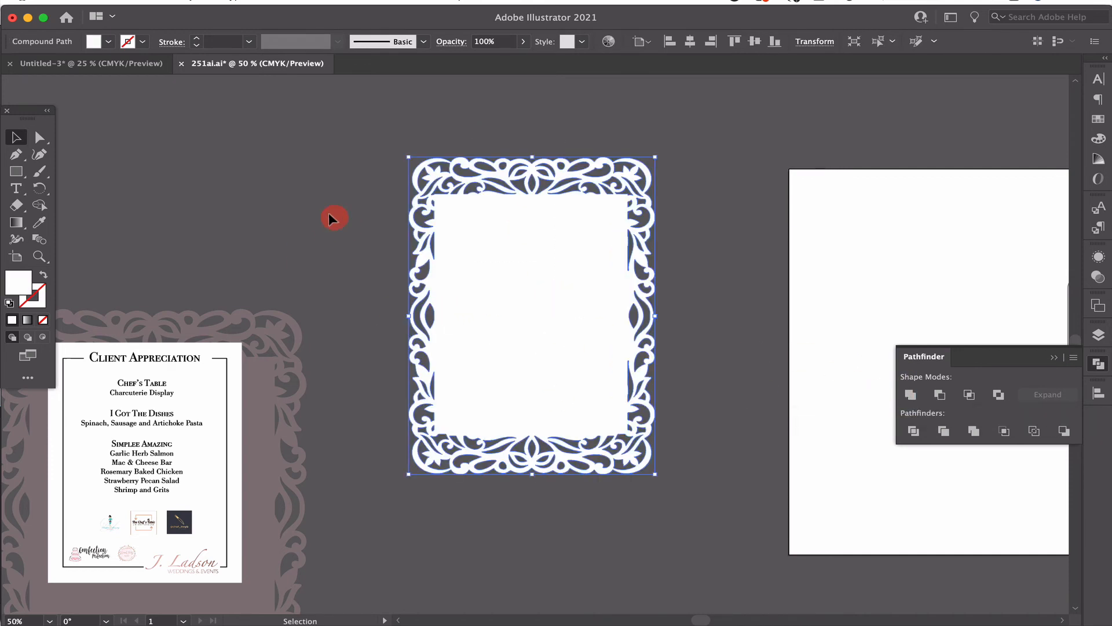
Move the grouped Client Appreciation menu card from the faded frame onto the blank centre of the united white frame.
{"action": "left_click", "coordinate": [192, 175]}
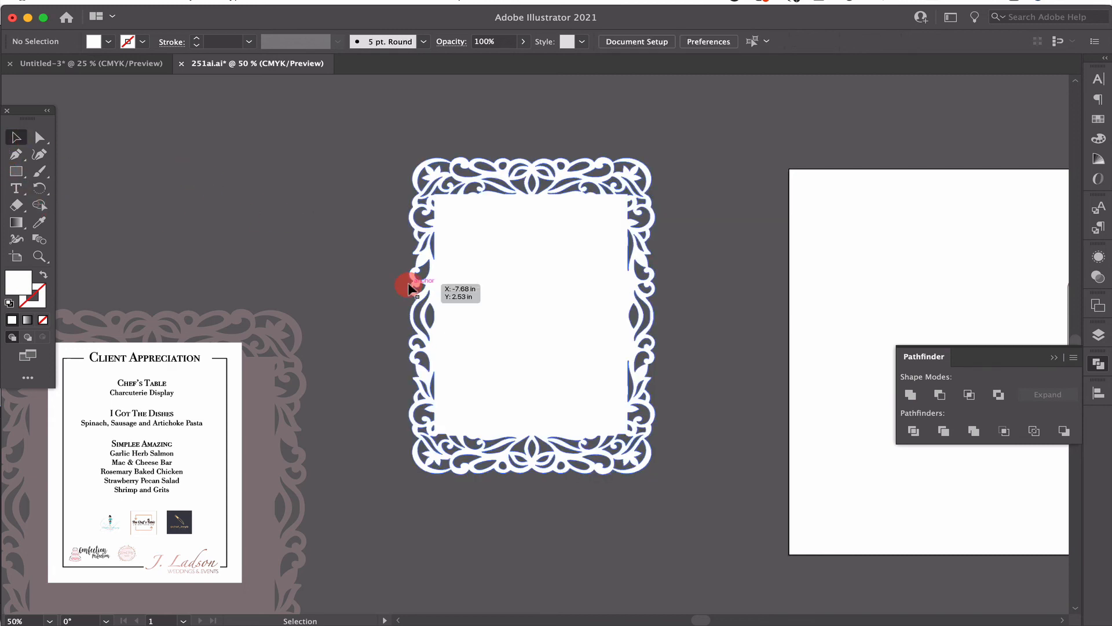
{"action": "left_click", "coordinate": [477, 306]}
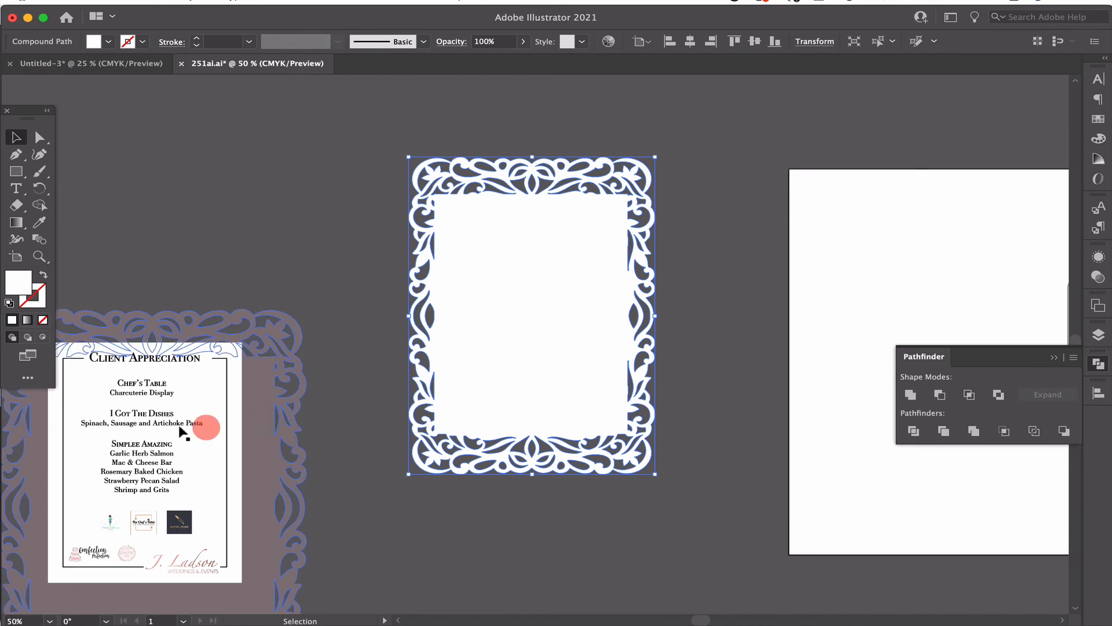
{"action": "left_click", "coordinate": [146, 421]}
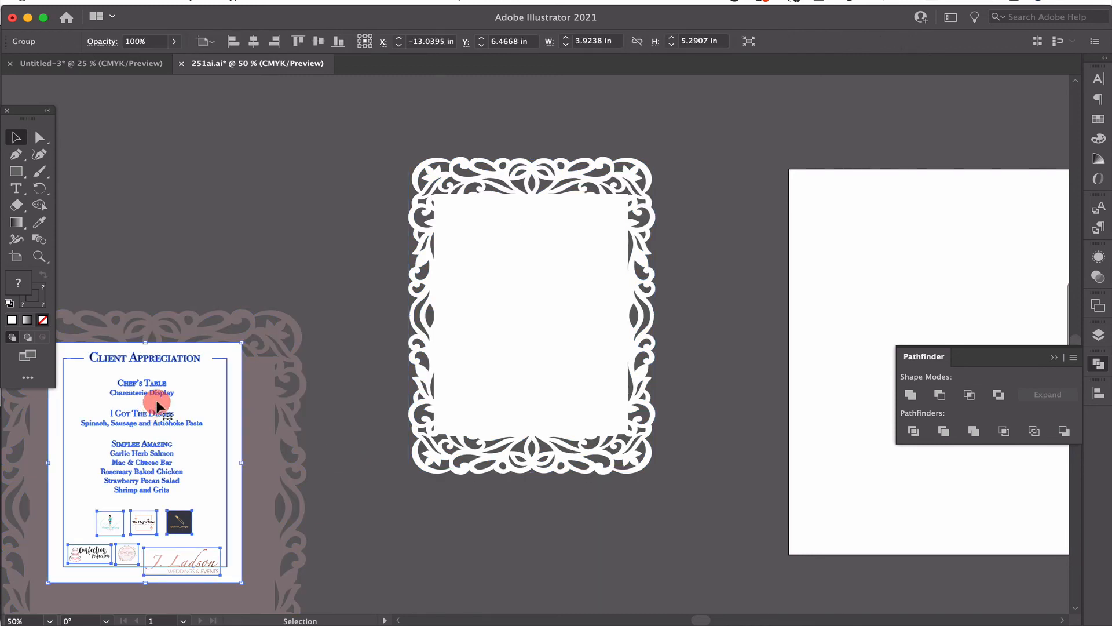
{"action": "left_click", "coordinate": [447, 243]}
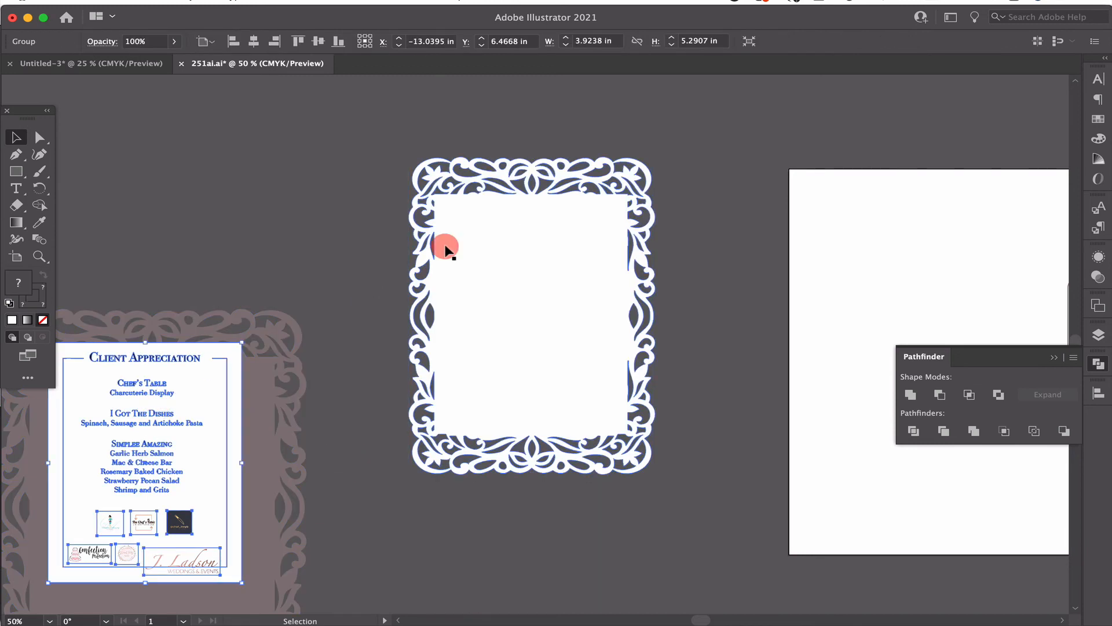
{"action": "left_click", "coordinate": [169, 423]}
{"action": "left_click_drag", "start_coordinate": [169, 423], "coordinate": [549, 269]}
Select the menu card together with the white frame and centre-align them horizontally and vertically.
{"action": "left_click", "coordinate": [400, 239], "text": "shift"}
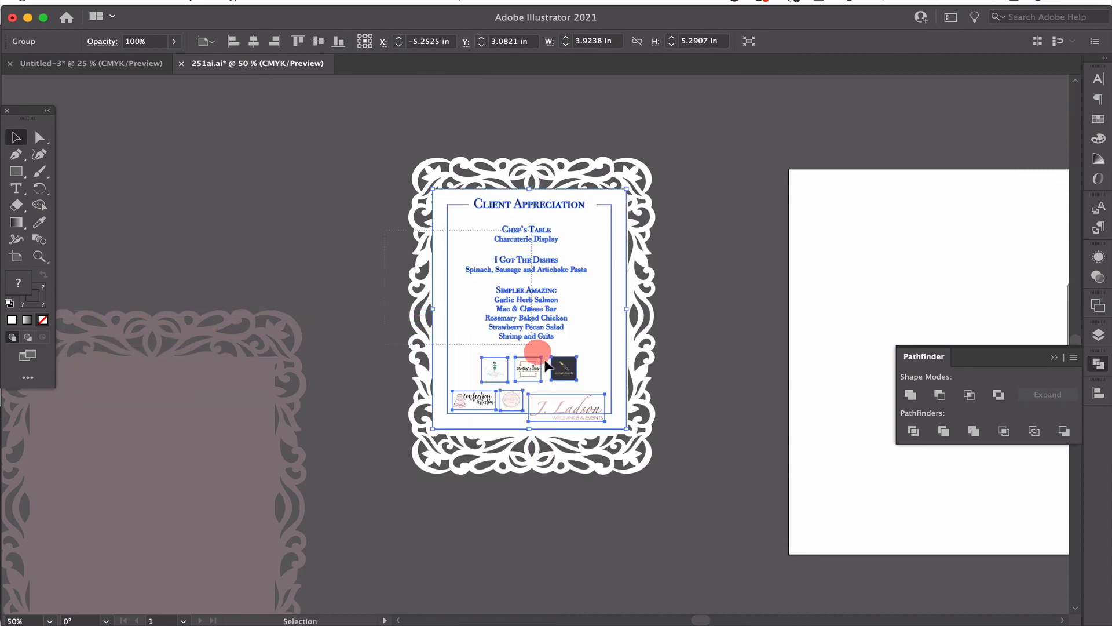
{"action": "left_click", "coordinate": [282, 42]}
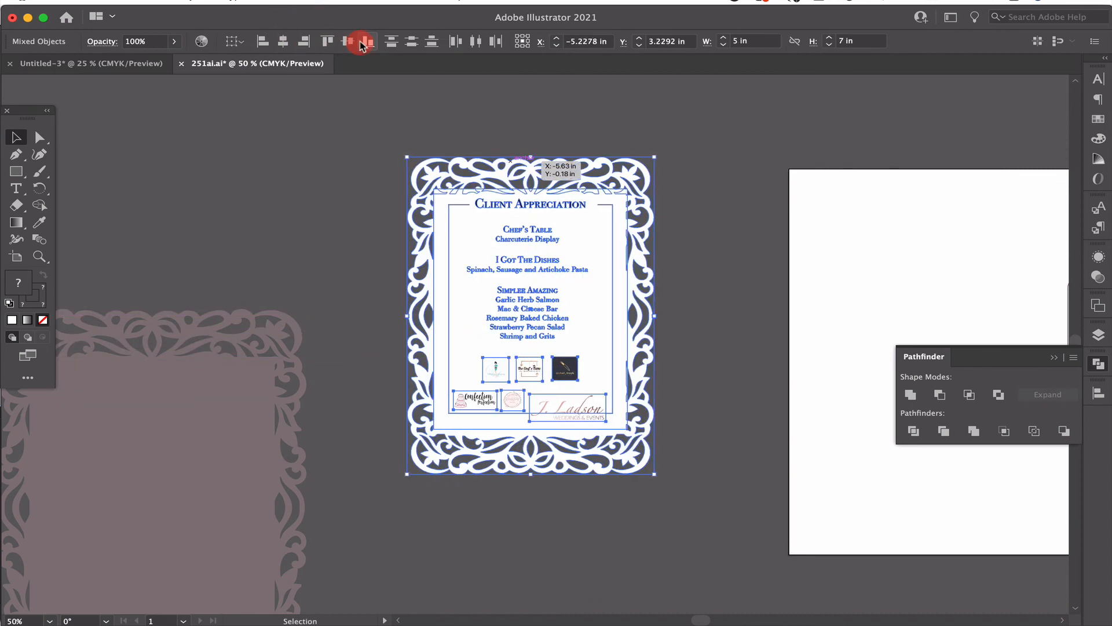
{"action": "left_click", "coordinate": [347, 41]}
{"action": "left_click", "coordinate": [353, 168]}
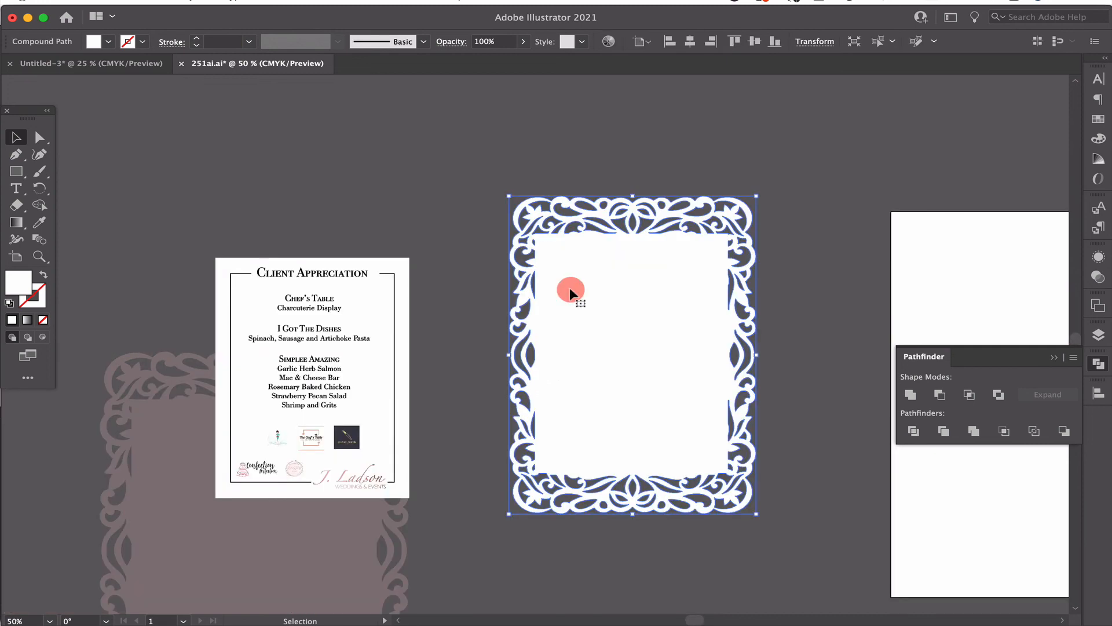
Place the separated menu card back over the solid centre of the white ornamental frame.
{"action": "scroll", "coordinate": [569, 288], "scroll_direction": "right", "scroll_amount": 5}
{"action": "scroll", "coordinate": [569, 288], "scroll_direction": "right", "scroll_amount": 3}
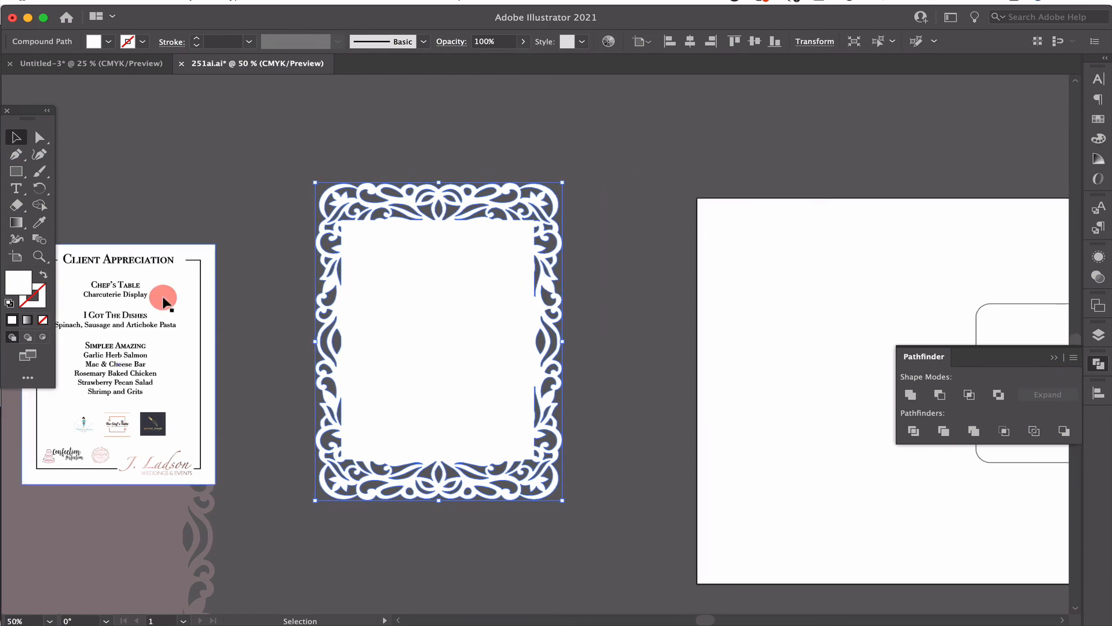
{"action": "left_click_drag", "start_coordinate": [160, 304], "coordinate": [478, 283]}
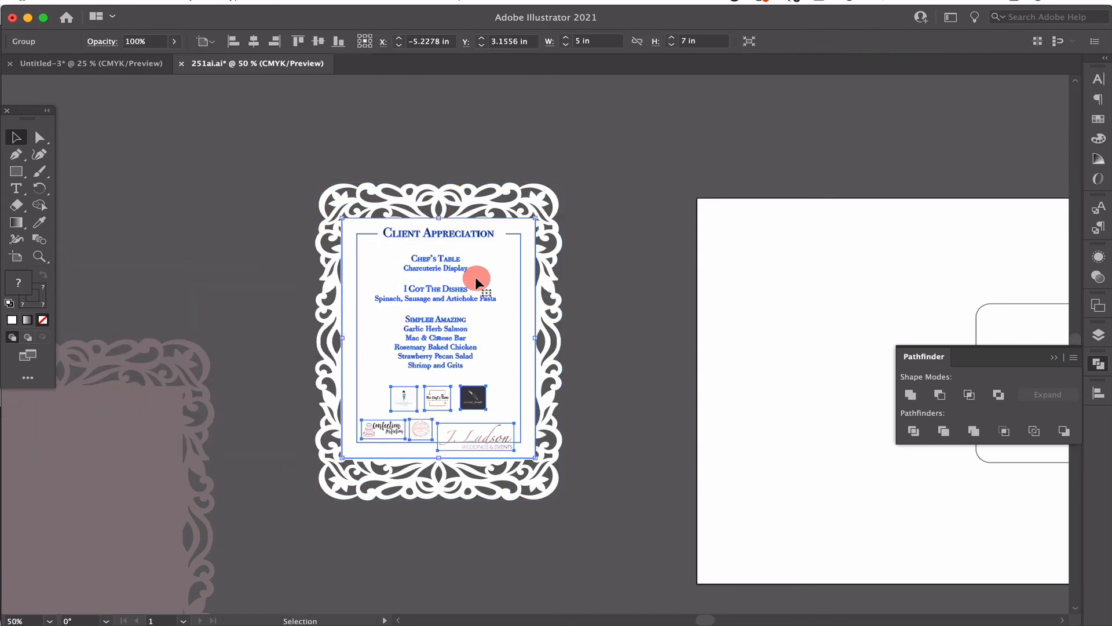